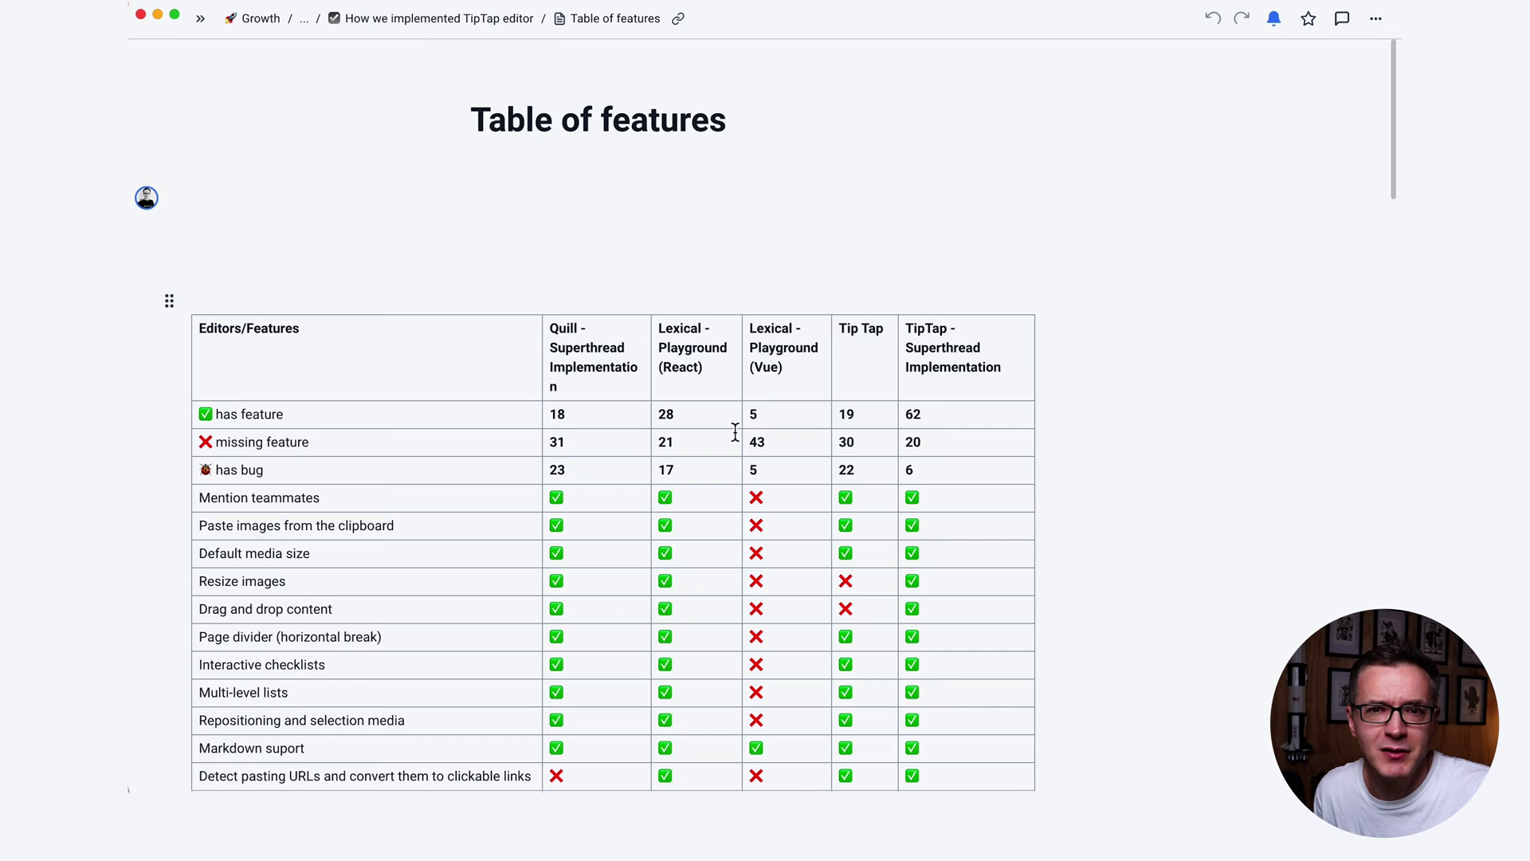
{"action": "scroll", "coordinate": [755, 433], "scroll_direction": "down", "scroll_amount": 5}
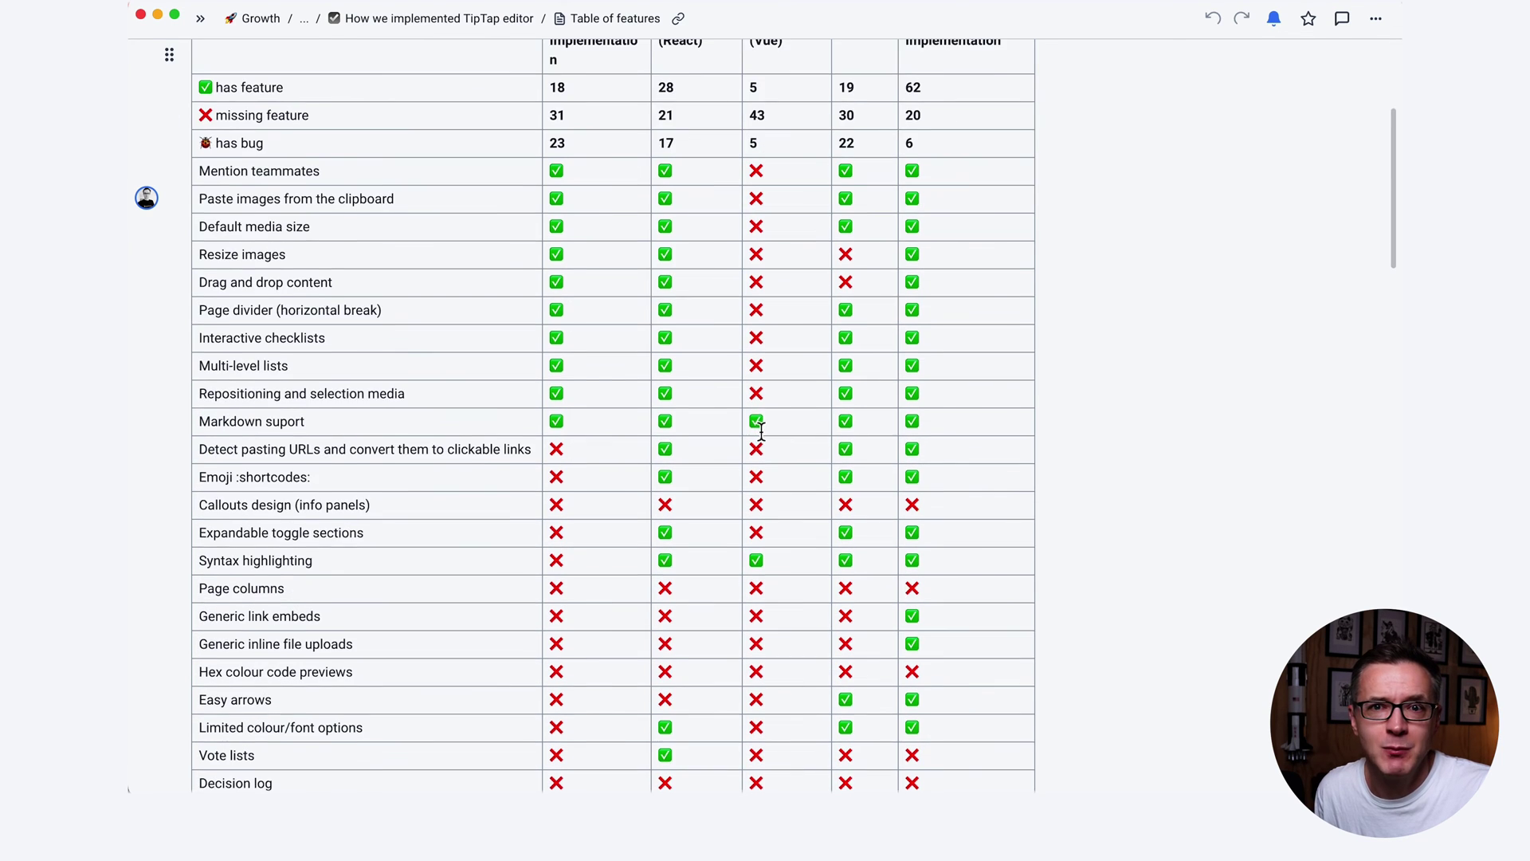
{"action": "scroll", "coordinate": [762, 431], "scroll_direction": "down", "scroll_amount": 11}
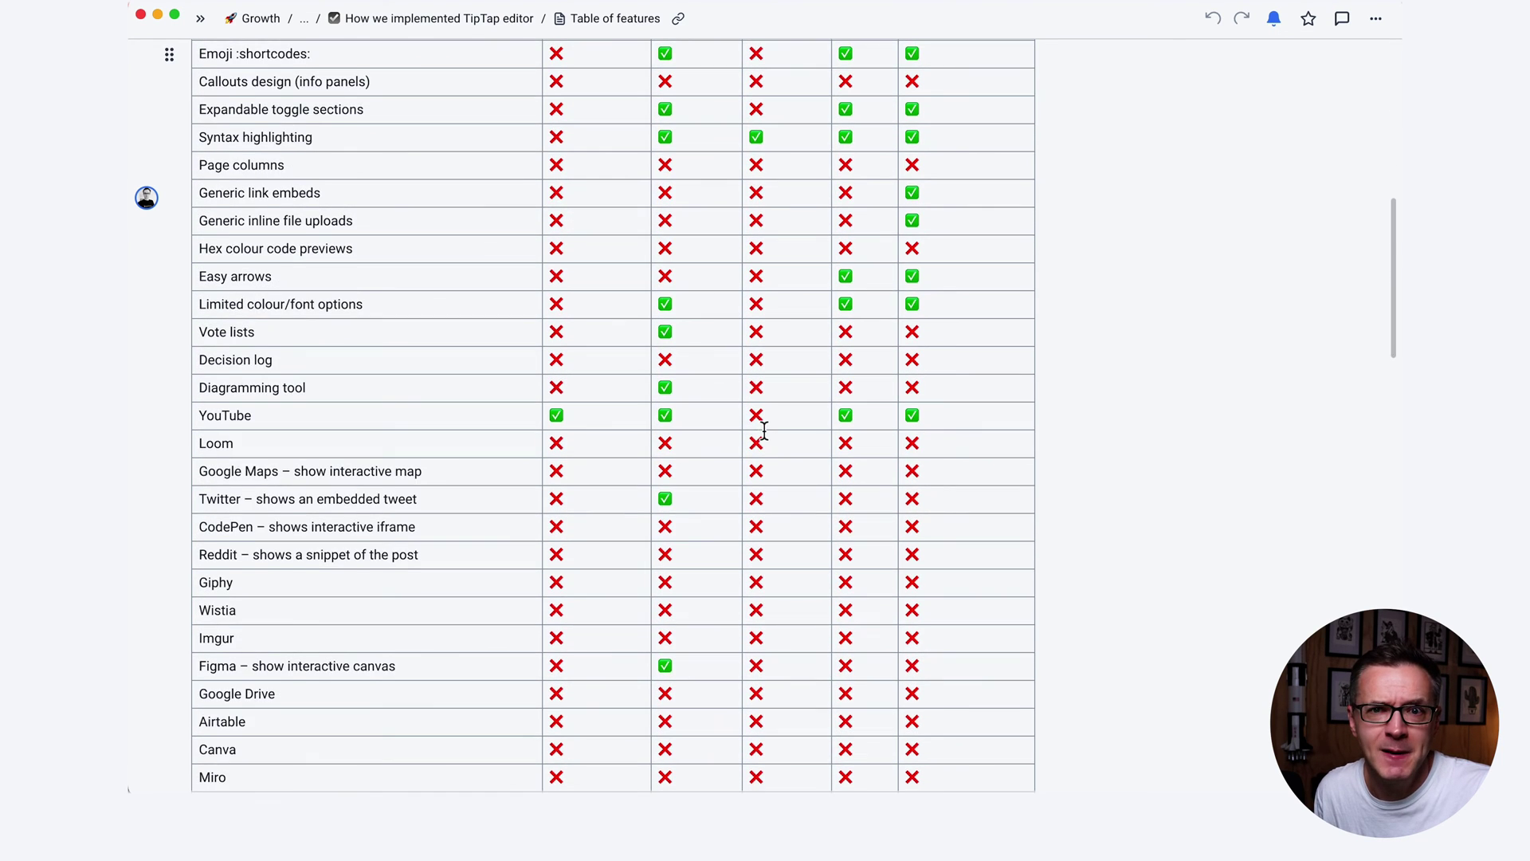
{"action": "scroll", "coordinate": [765, 431], "scroll_direction": "down", "scroll_amount": 3}
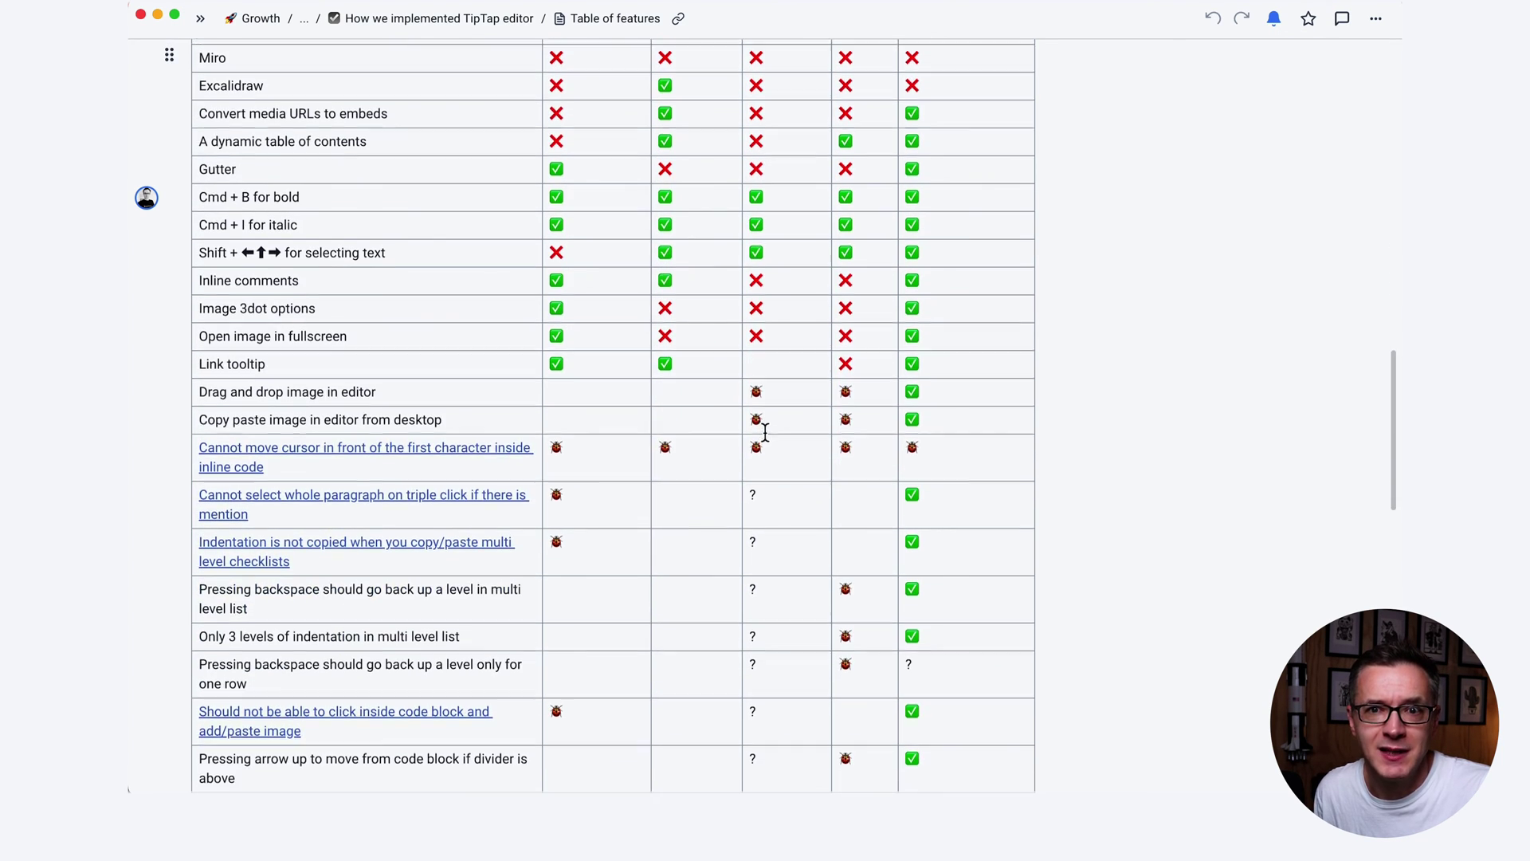
{"action": "scroll", "coordinate": [768, 433], "scroll_direction": "up", "scroll_amount": 6}
{"action": "scroll", "coordinate": [769, 434], "scroll_direction": "up", "scroll_amount": 12}
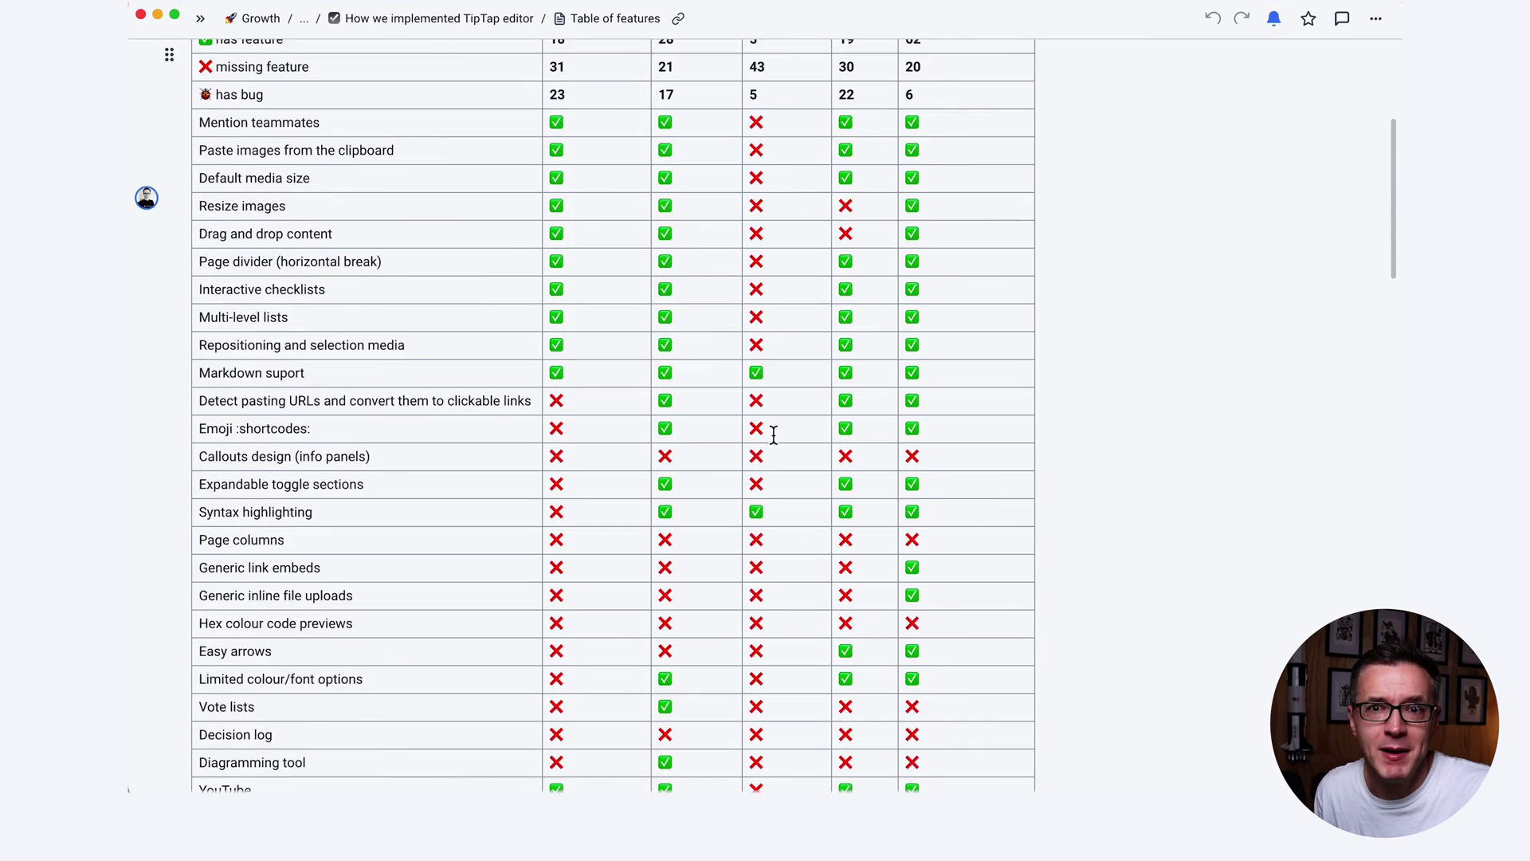
{"action": "scroll", "coordinate": [773, 436], "scroll_direction": "down", "scroll_amount": 6}
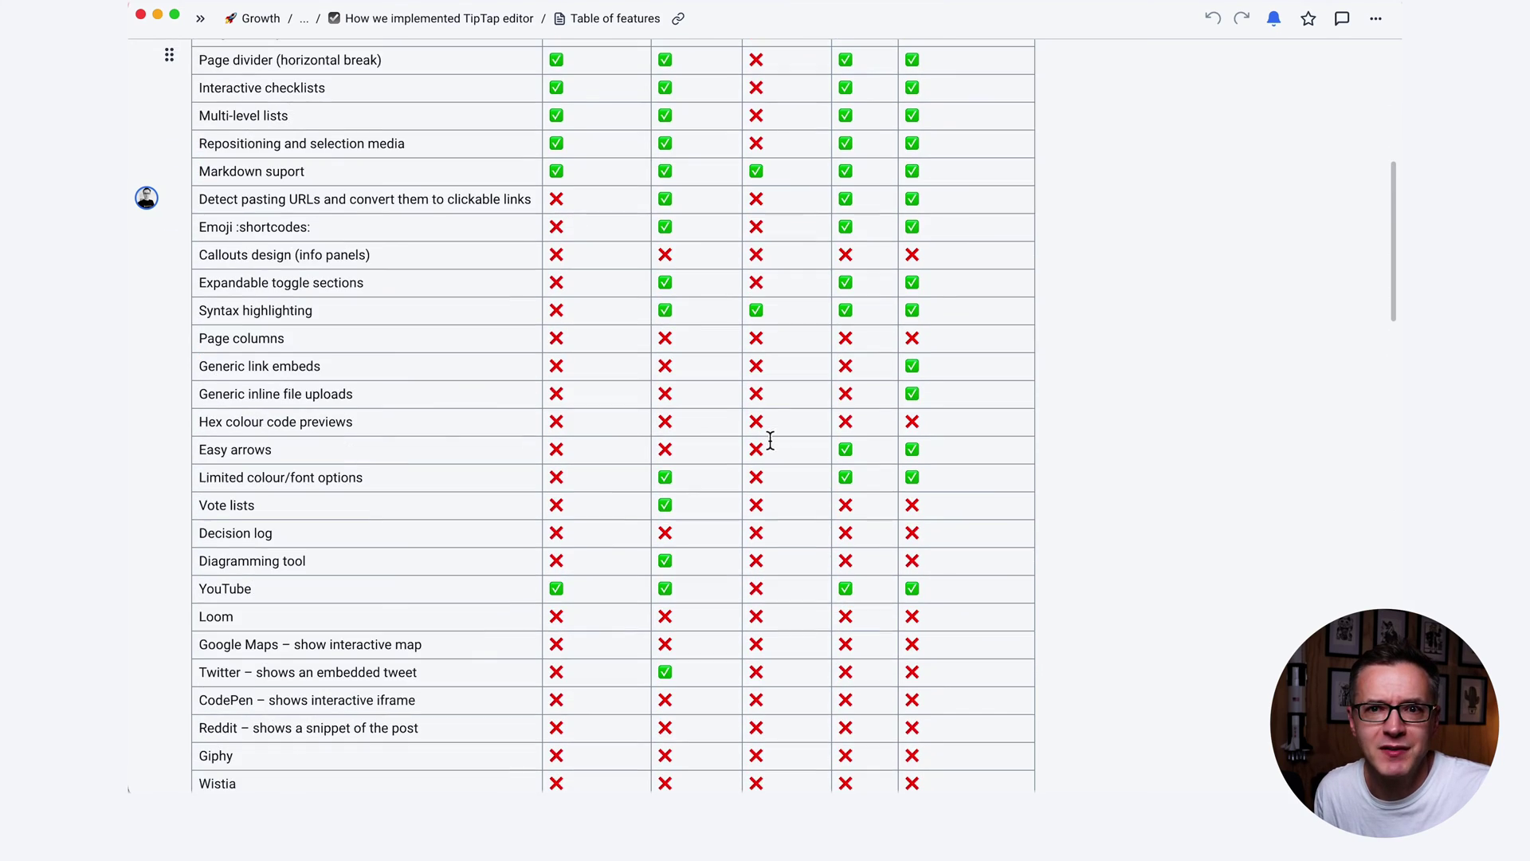
{"action": "scroll", "coordinate": [772, 441], "scroll_direction": "down", "scroll_amount": 4}
{"action": "scroll", "coordinate": [772, 446], "scroll_direction": "down", "scroll_amount": 5}
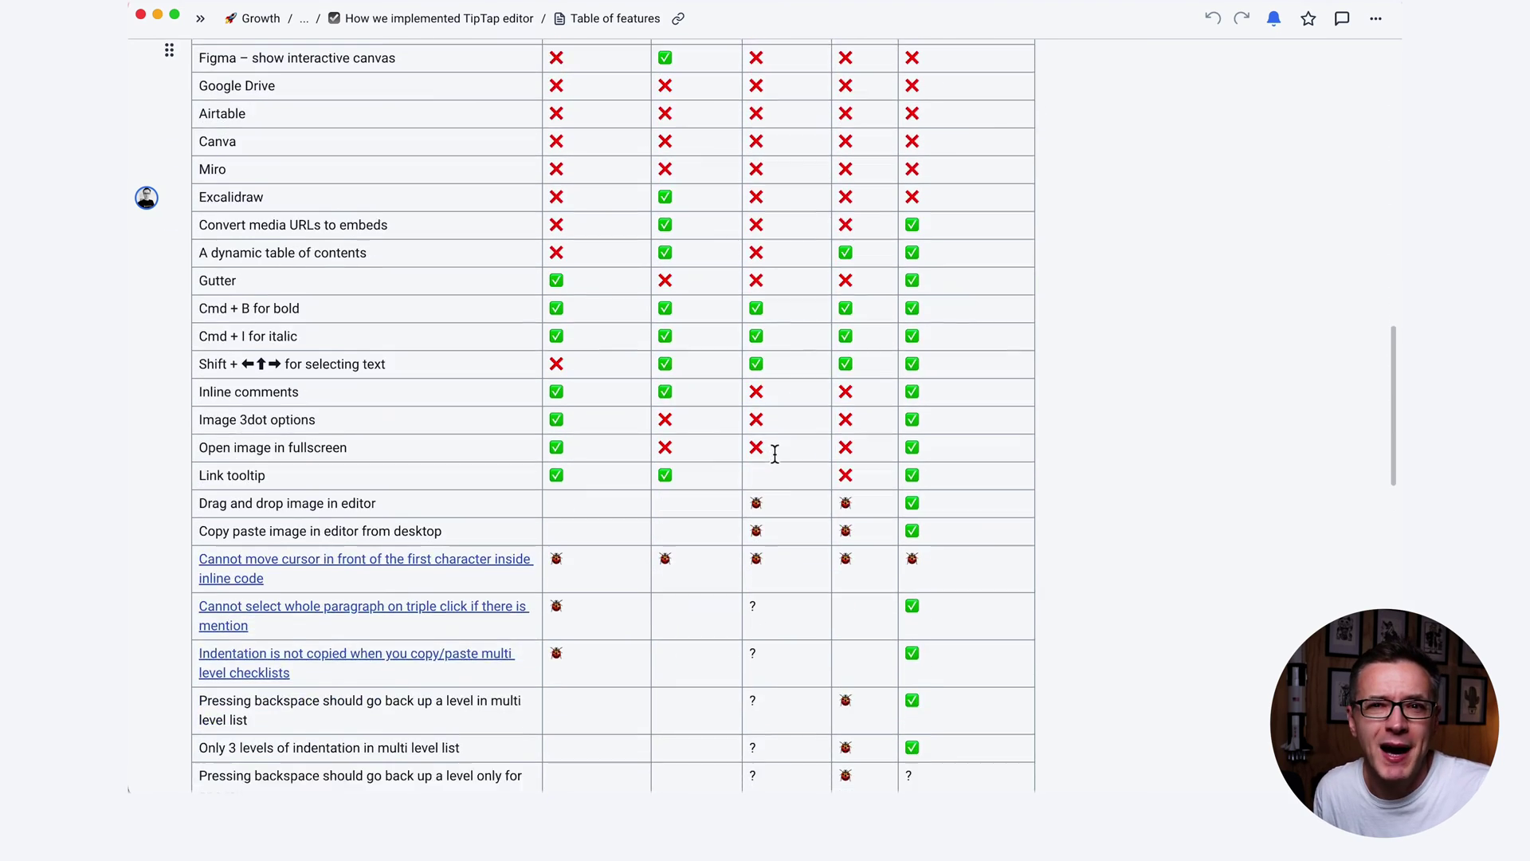
{"action": "scroll", "coordinate": [774, 459], "scroll_direction": "down", "scroll_amount": 4}
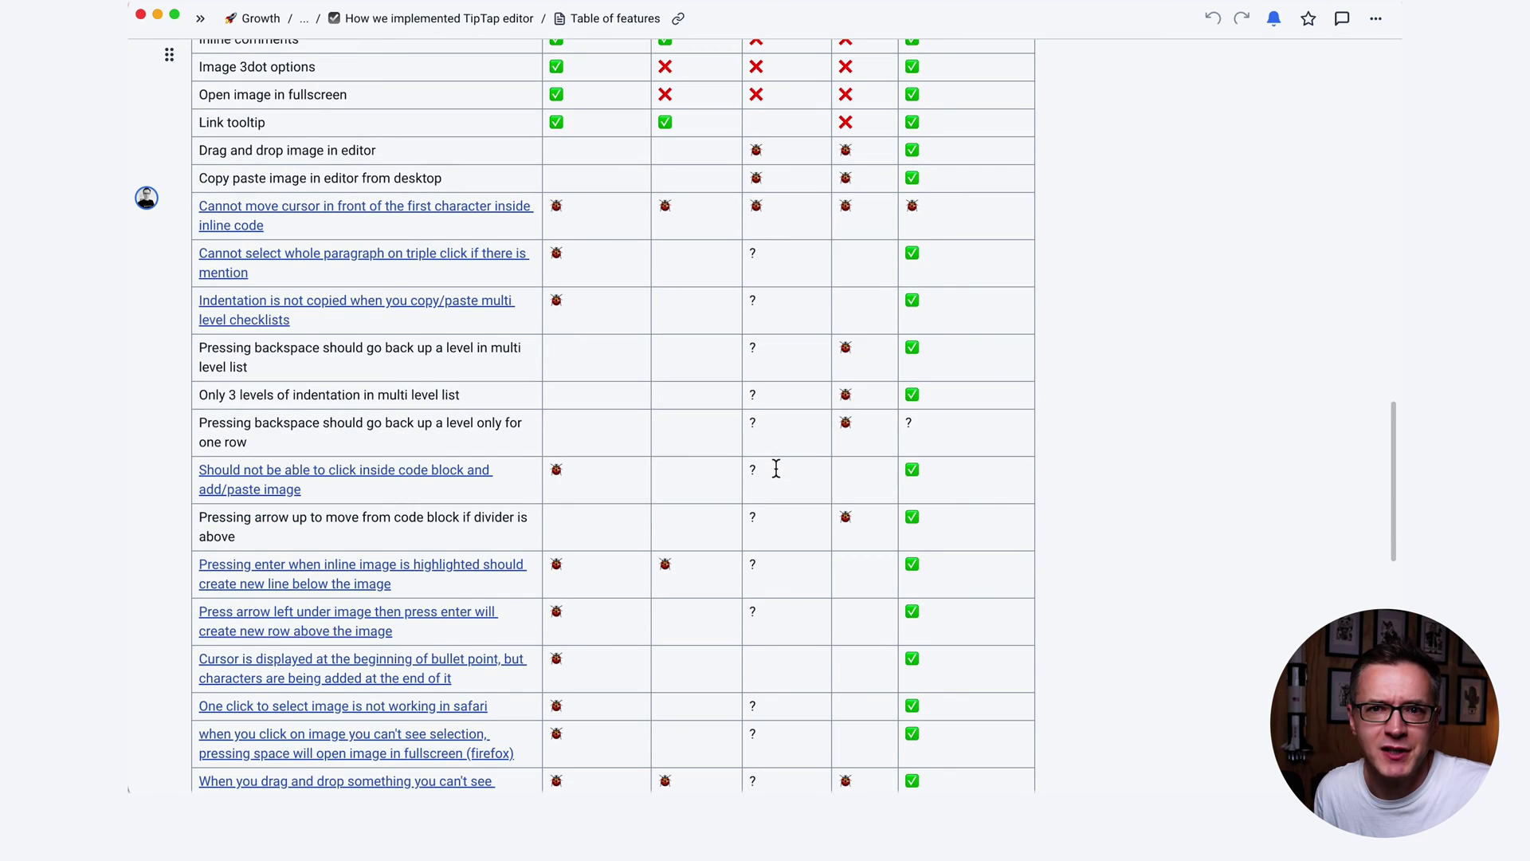
{"action": "scroll", "coordinate": [776, 464], "scroll_direction": "up", "scroll_amount": 19}
{"action": "scroll", "coordinate": [776, 468], "scroll_direction": "up", "scroll_amount": 6}
{"action": "scroll", "coordinate": [776, 479], "scroll_direction": "down", "scroll_amount": 17}
{"action": "scroll", "coordinate": [775, 490], "scroll_direction": "down", "scroll_amount": 3}
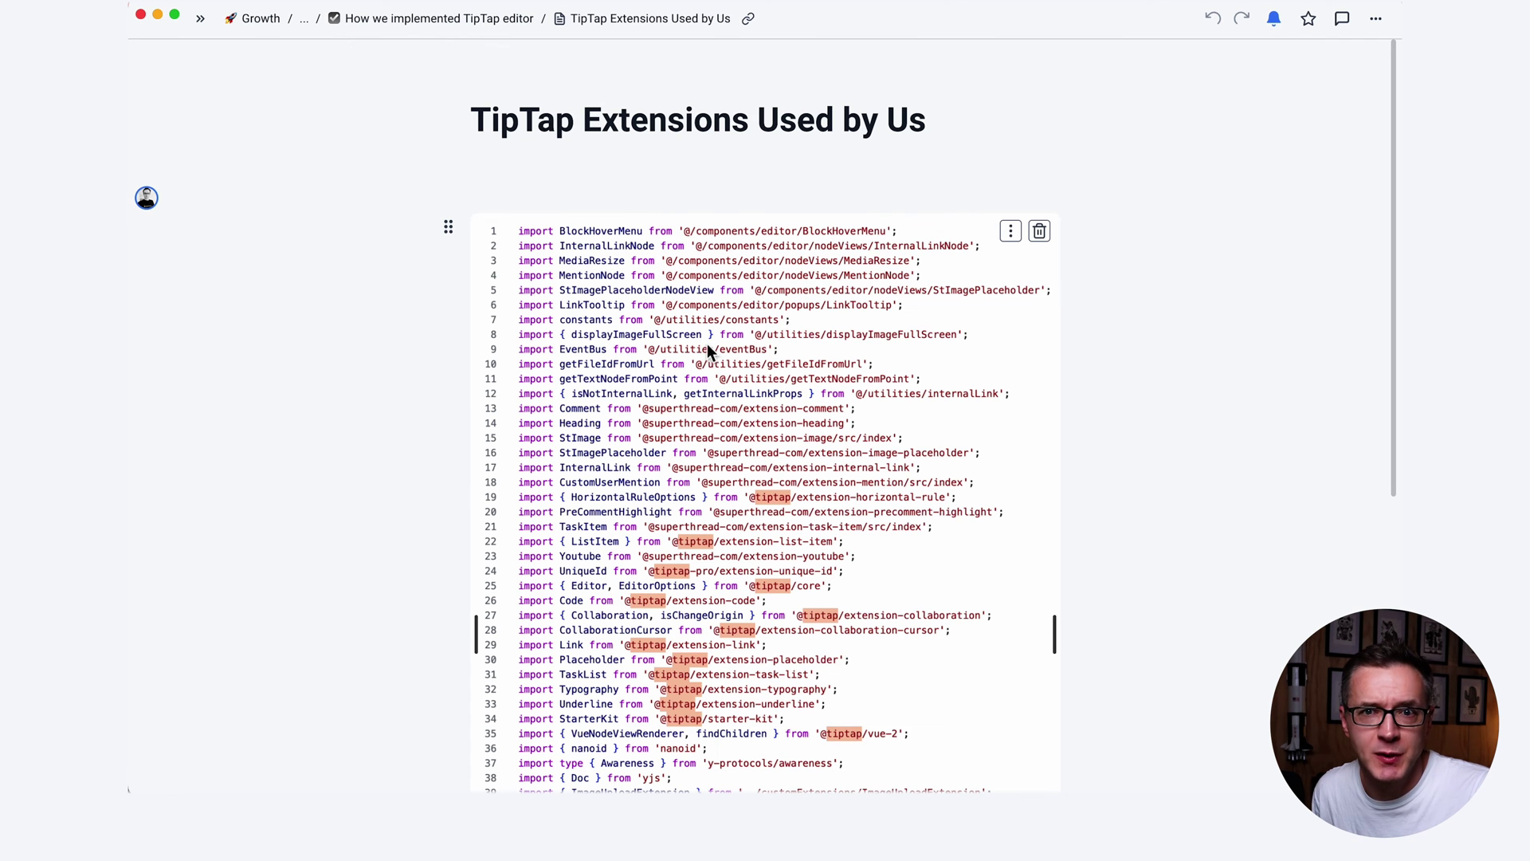
Scroll through the import code block on the TipTap Extensions Used by Us page.
{"action": "scroll", "coordinate": [708, 356], "scroll_direction": "down", "scroll_amount": 5}
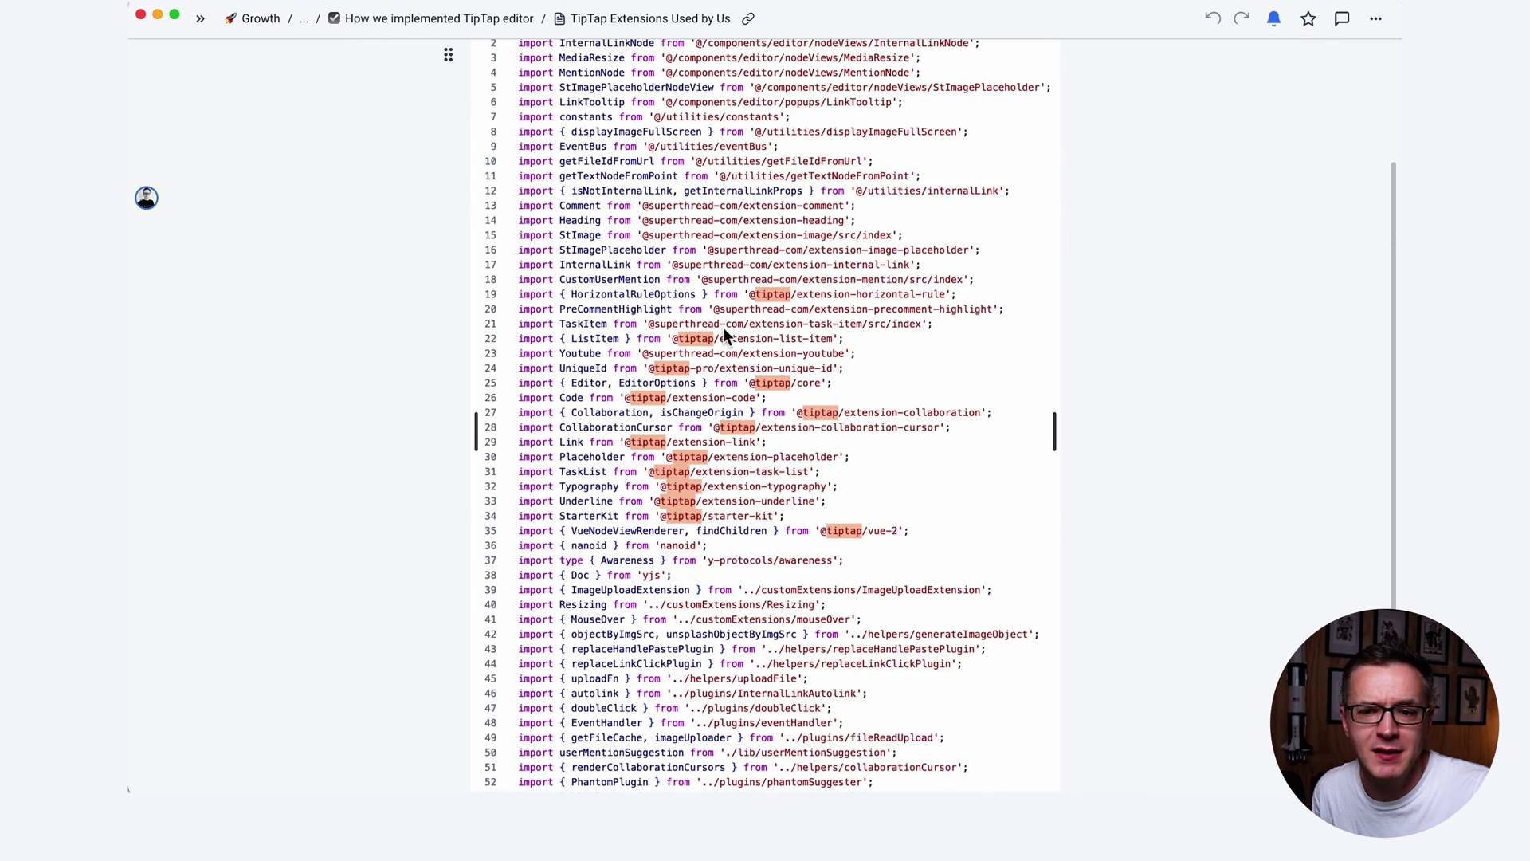
{"action": "scroll", "coordinate": [735, 314], "scroll_direction": "up", "scroll_amount": 3}
{"action": "scroll", "coordinate": [730, 331], "scroll_direction": "down", "scroll_amount": 2}
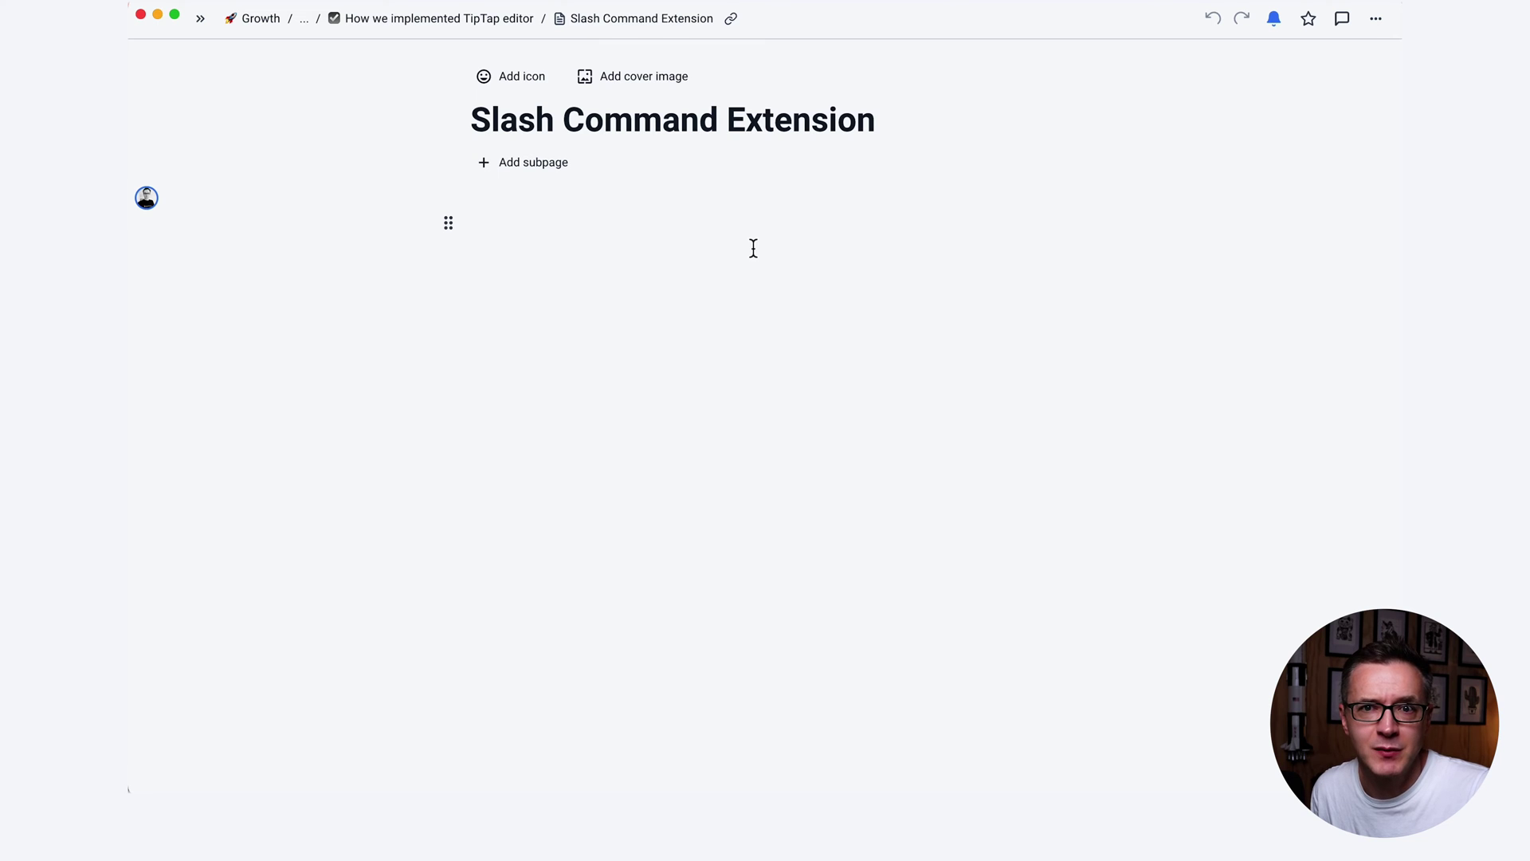
Bring up the / slash-command menu on the empty page, browse its insertable blocks, then close it.
{"action": "left_click", "coordinate": [509, 217]}
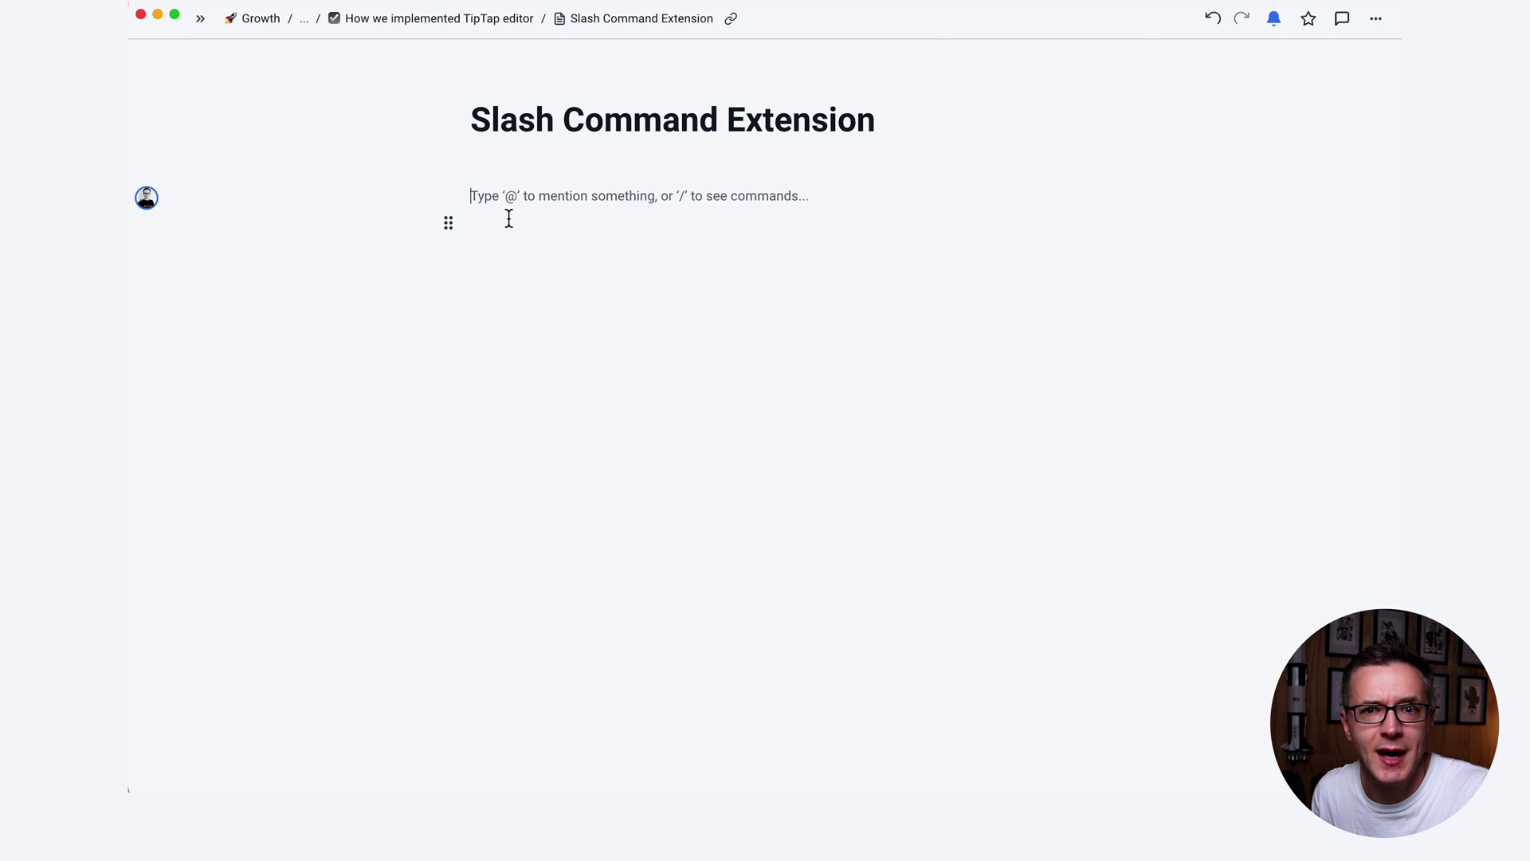
{"action": "type", "text": "/"}
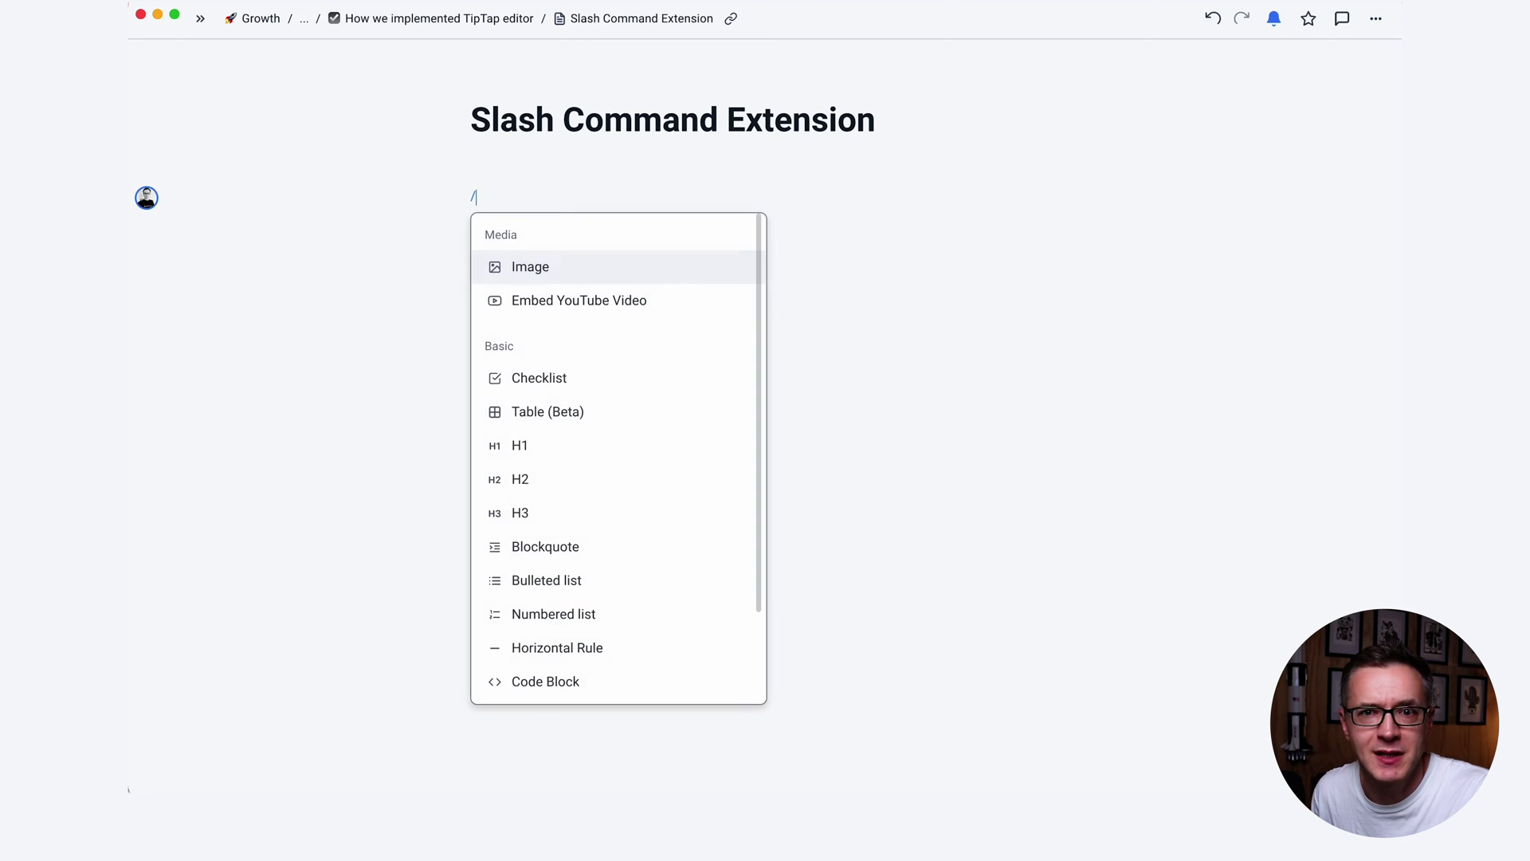
{"action": "scroll", "coordinate": [652, 375], "scroll_direction": "down", "scroll_amount": 2}
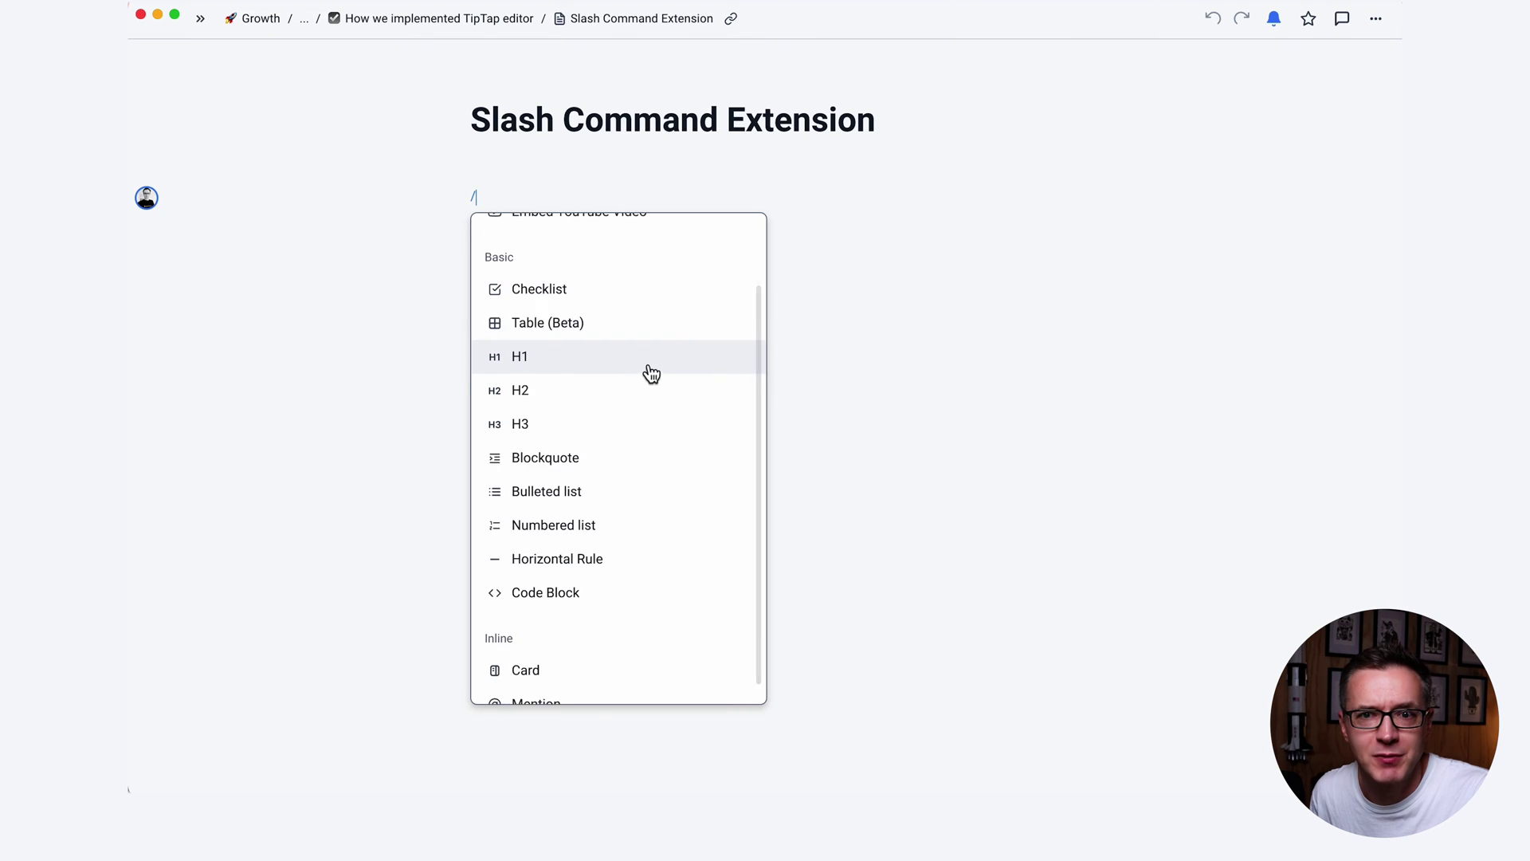
{"action": "scroll", "coordinate": [644, 391], "scroll_direction": "up", "scroll_amount": 2}
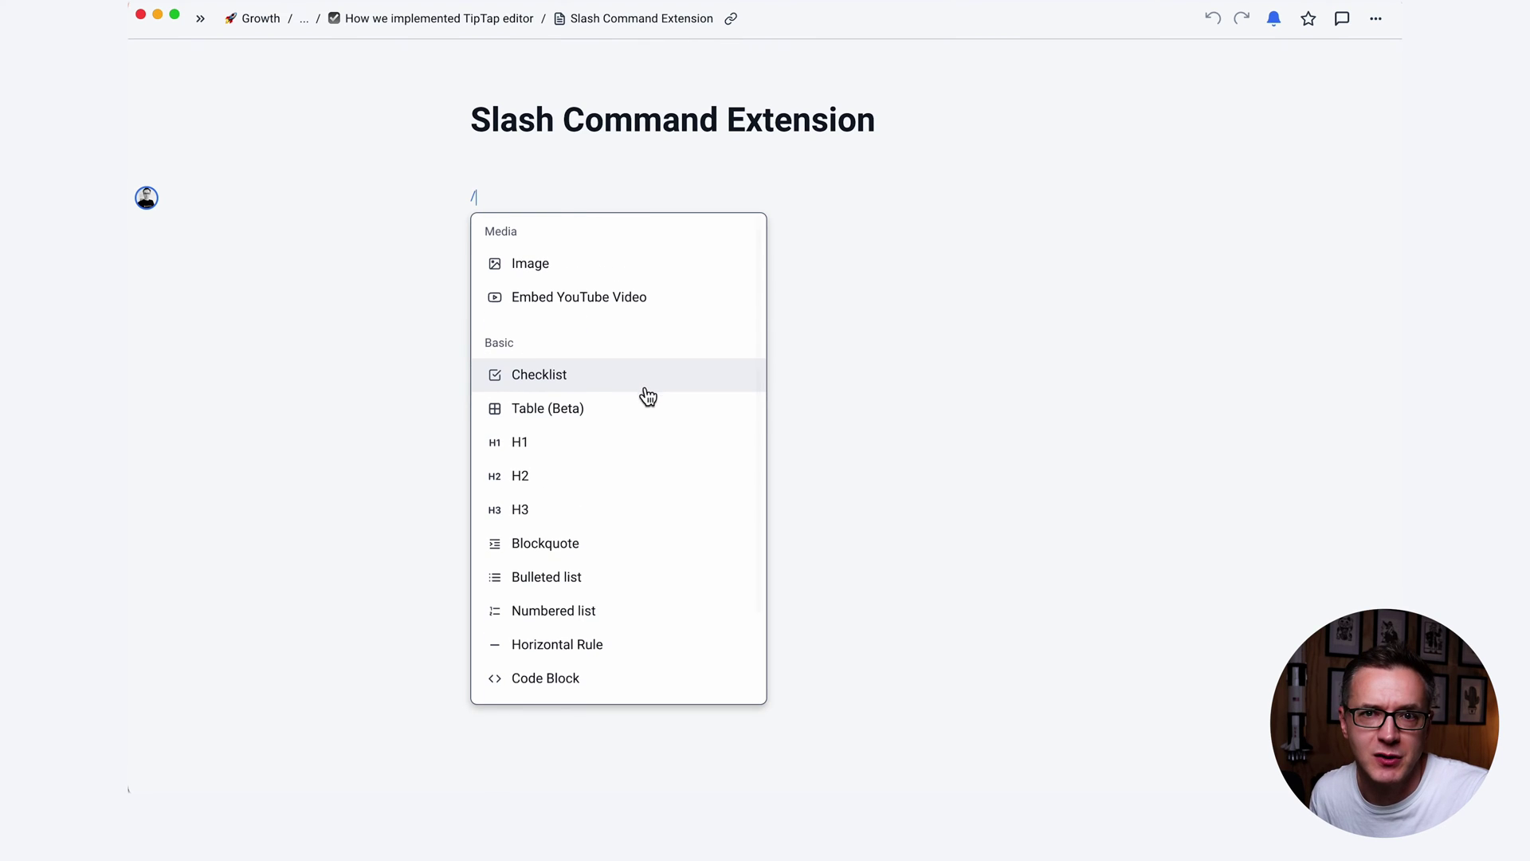
{"action": "scroll", "coordinate": [648, 399], "scroll_direction": "down", "scroll_amount": 2}
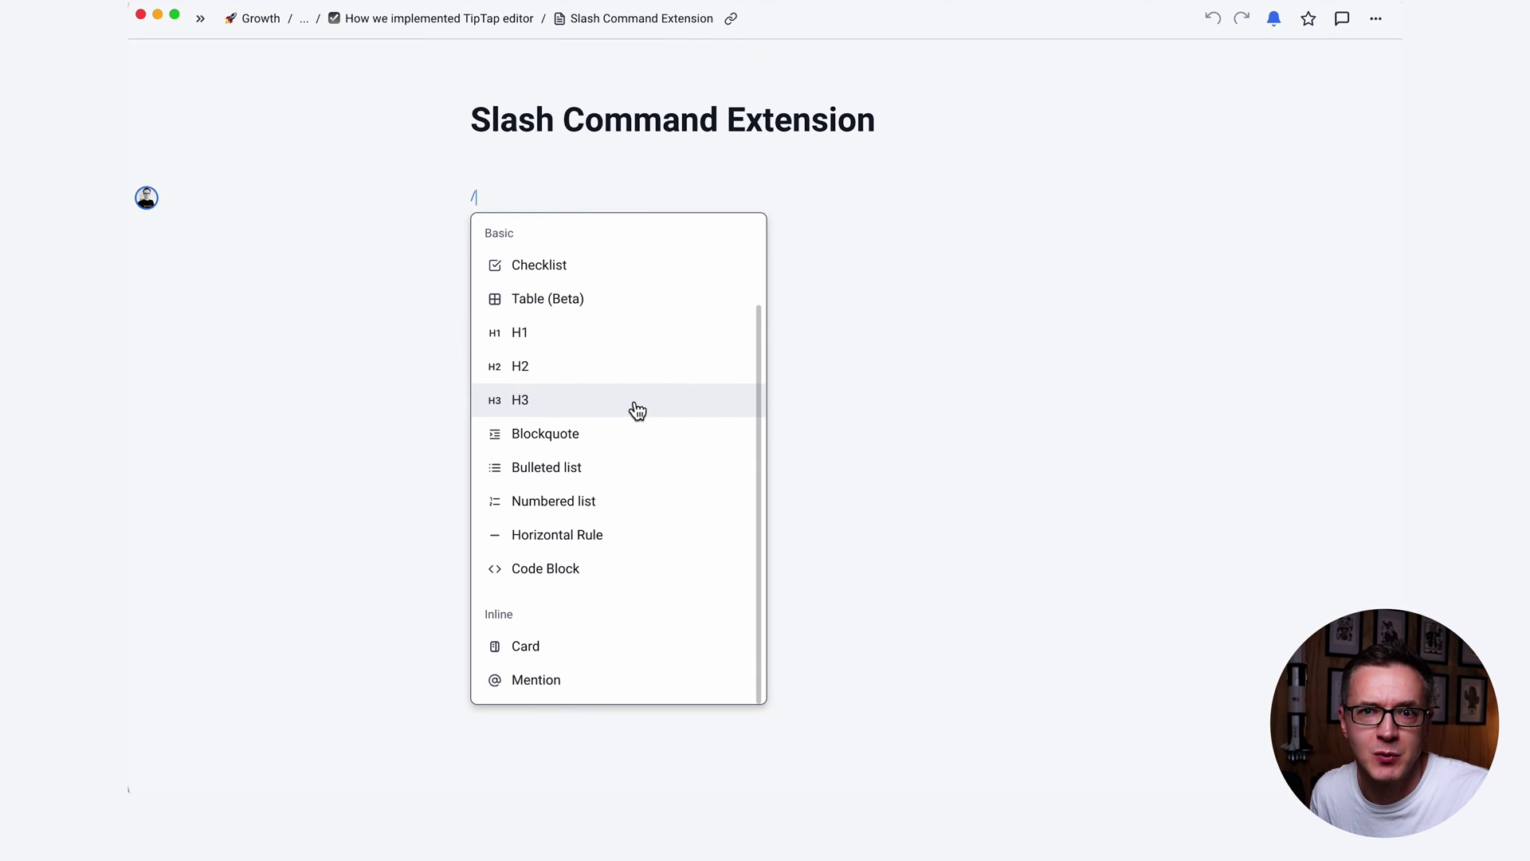
{"action": "left_click", "coordinate": [850, 431]}
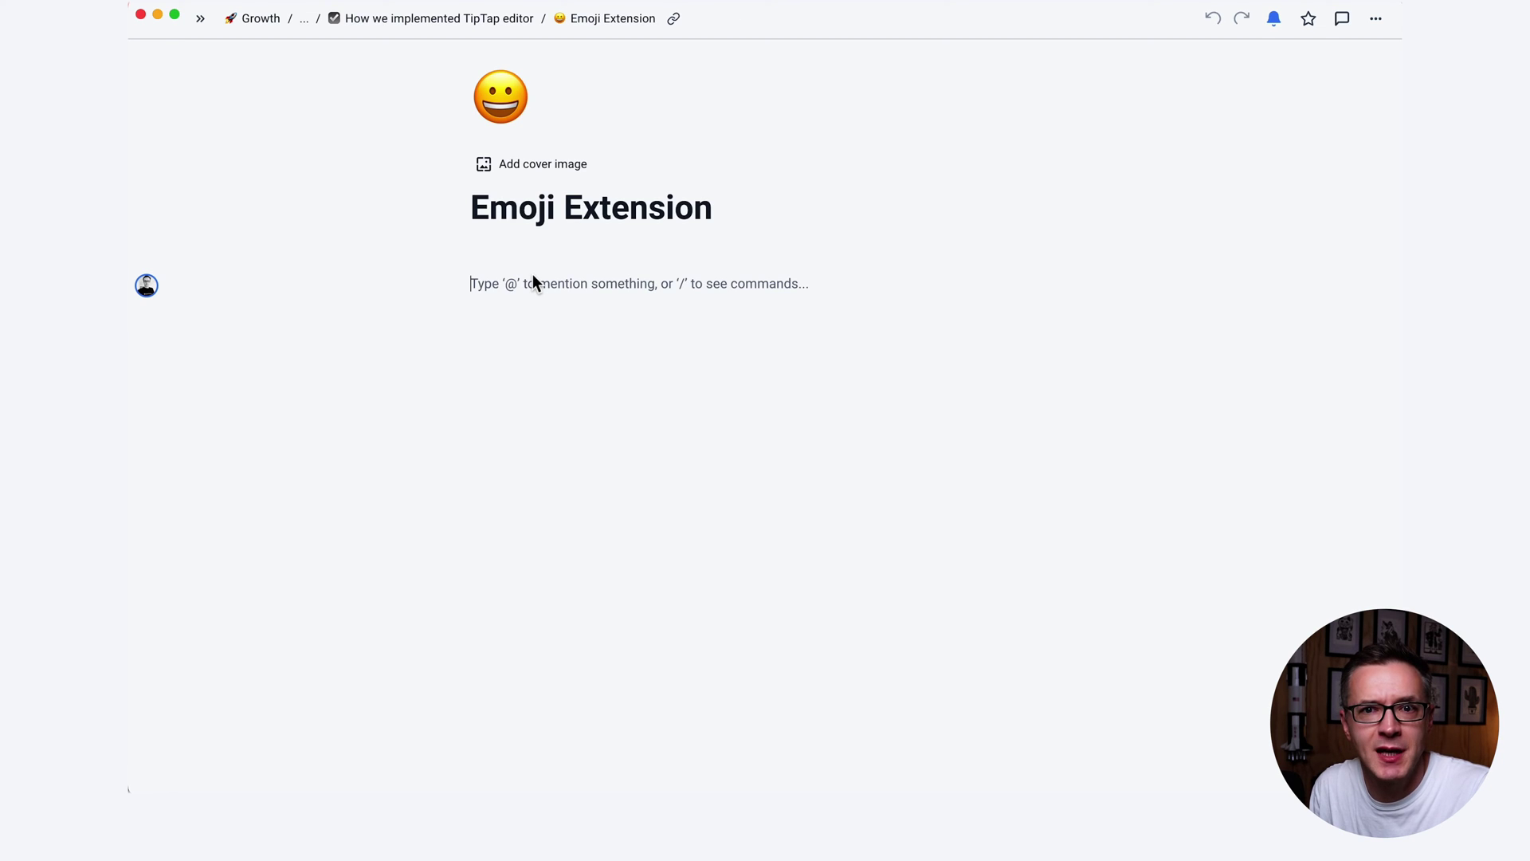
Show the emoji shortcode suggestions with : and dismiss them without inserting one.
{"action": "type", "text": ":"}
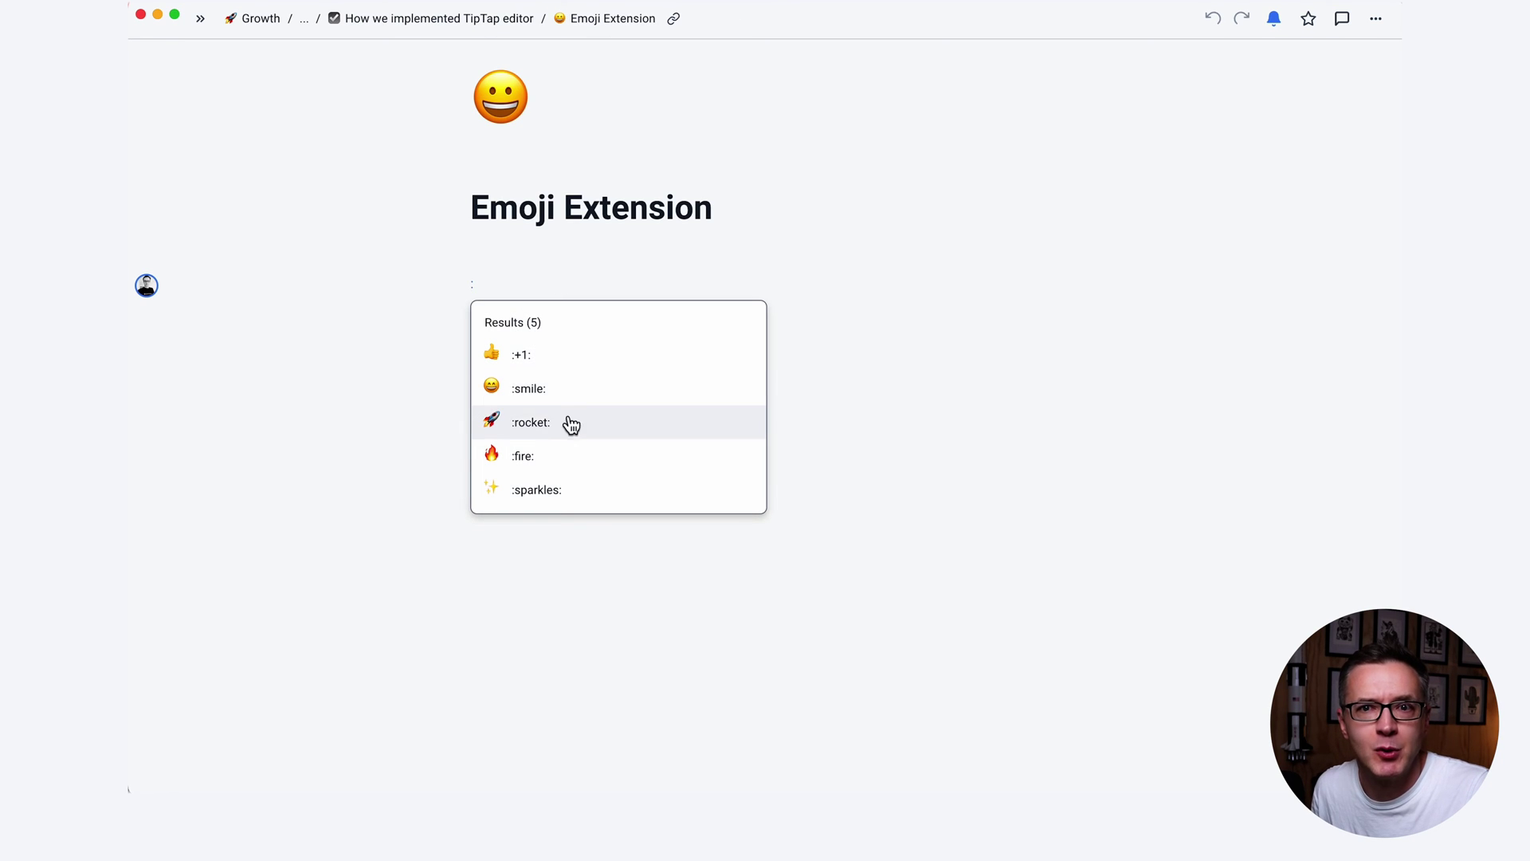
{"action": "key", "text": "Escape"}
{"action": "key", "text": "Return"}
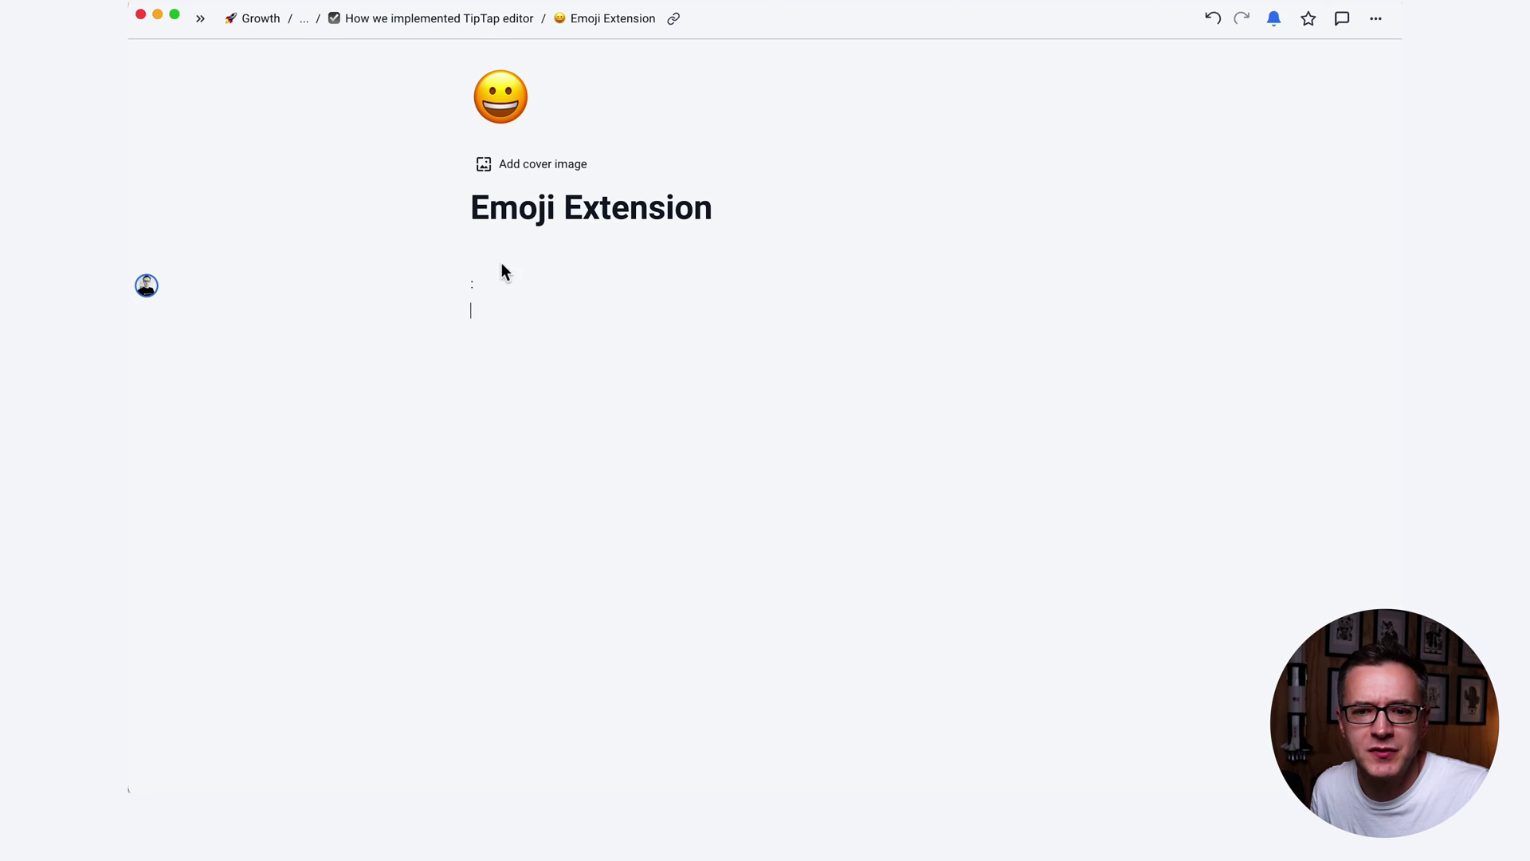
{"action": "key", "text": "BackSpace"}
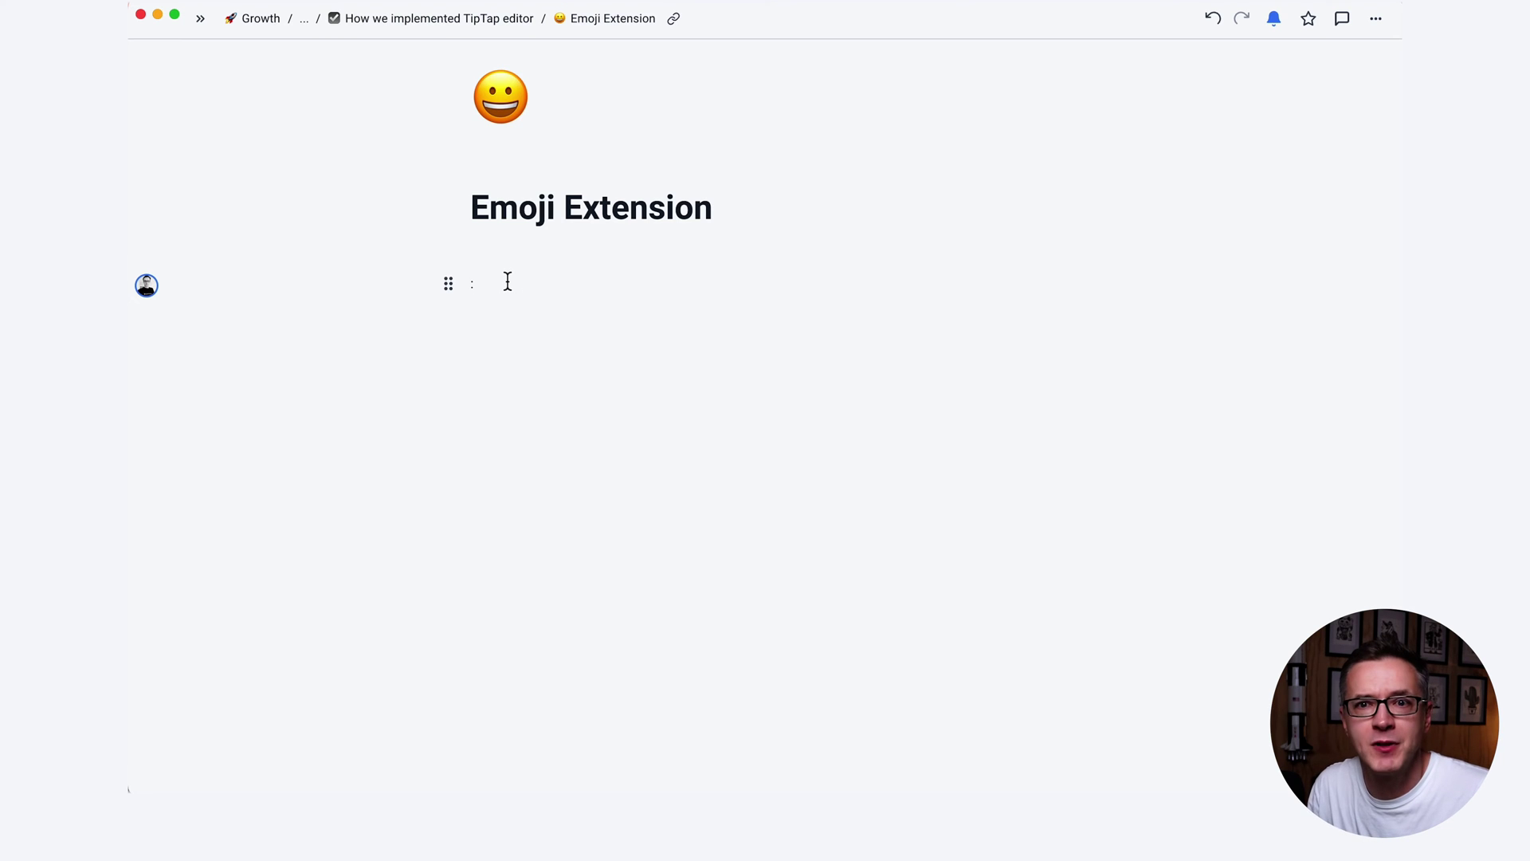
Open and close the system emoji picker, then retype : to restart the suggestions.
{"action": "key", "text": "ctrl+super+space"}
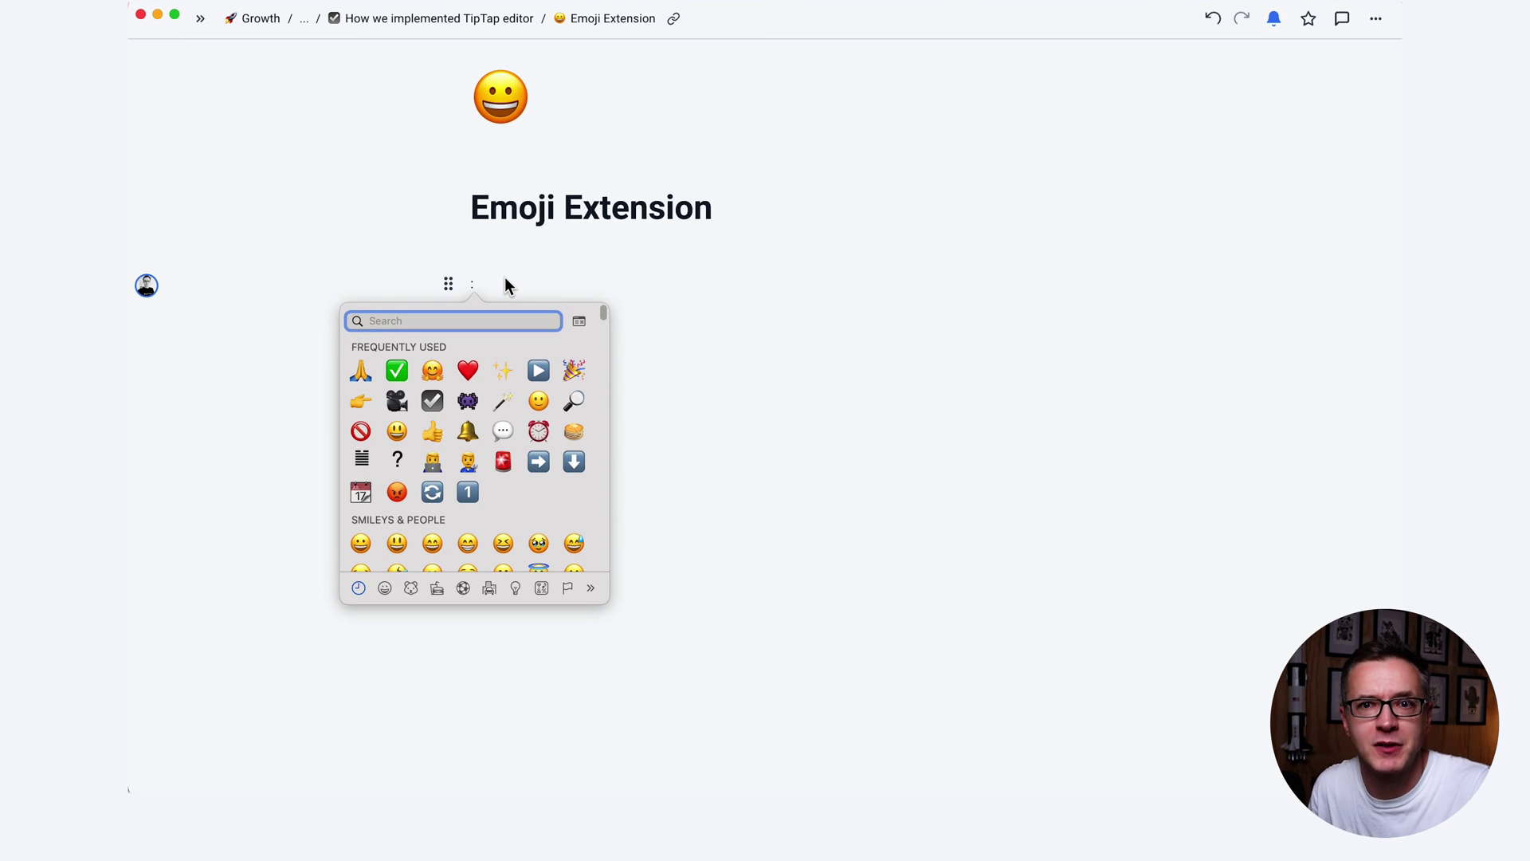
{"action": "key", "text": "Escape"}
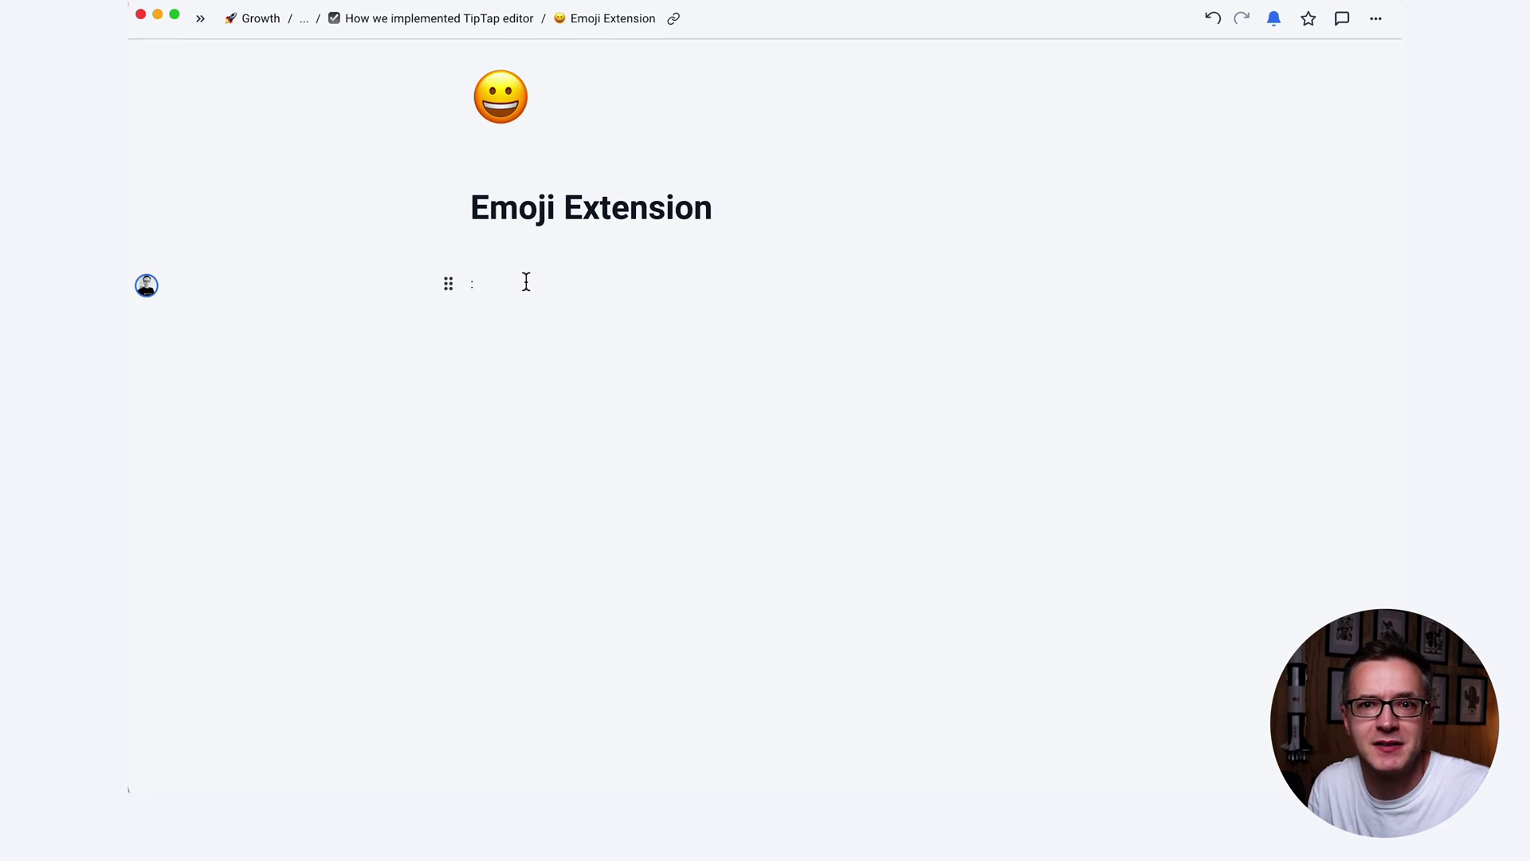
{"action": "key", "text": "BackSpace"}
{"action": "type", "text": ":"}
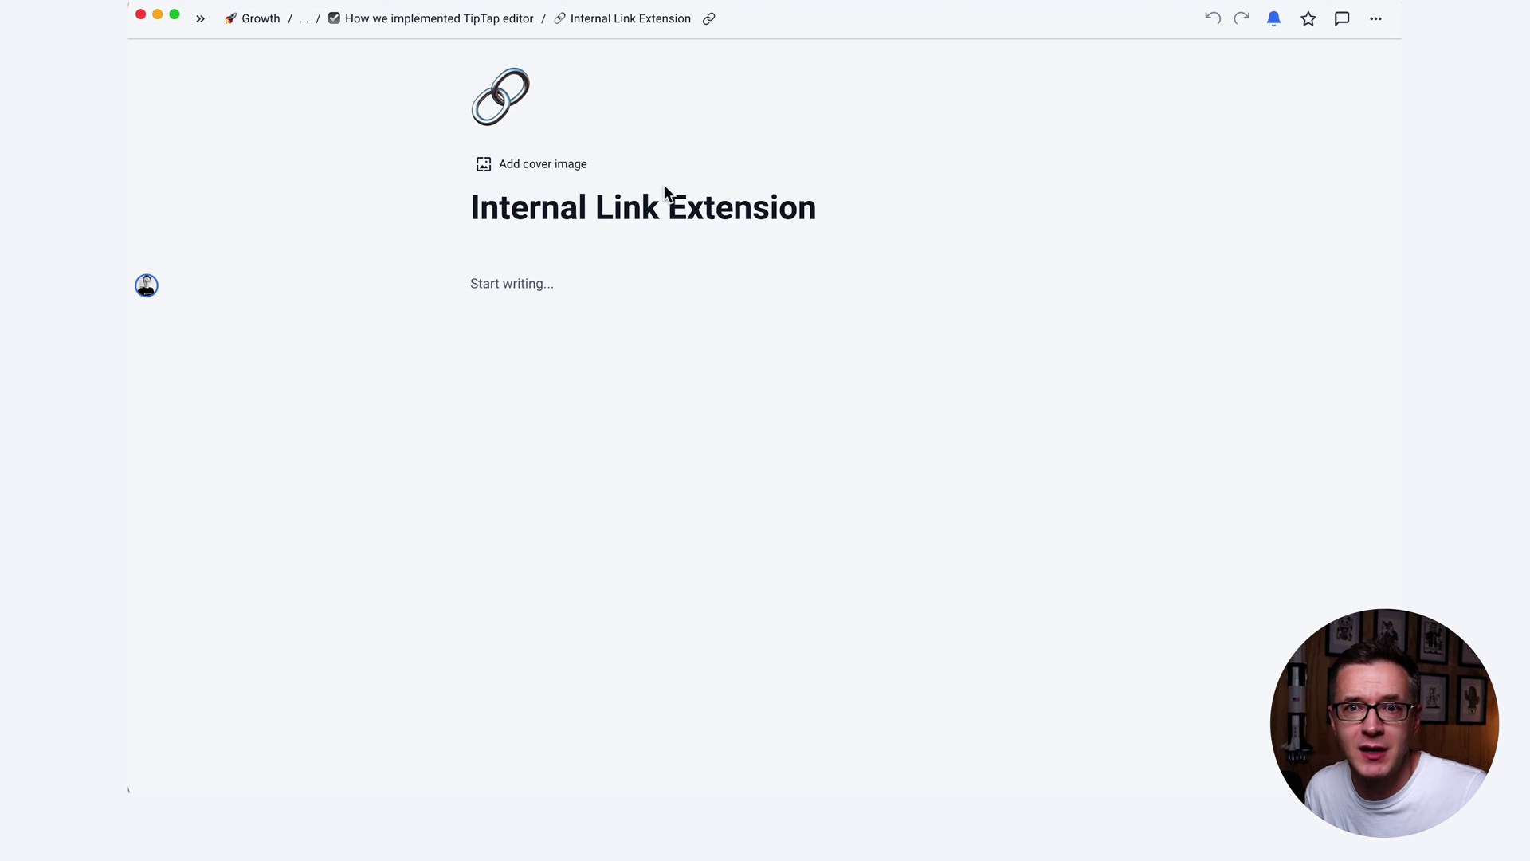
Paste a card URL into the page body to create a Project cards link chip, then open it.
{"action": "left_click", "coordinate": [558, 283]}
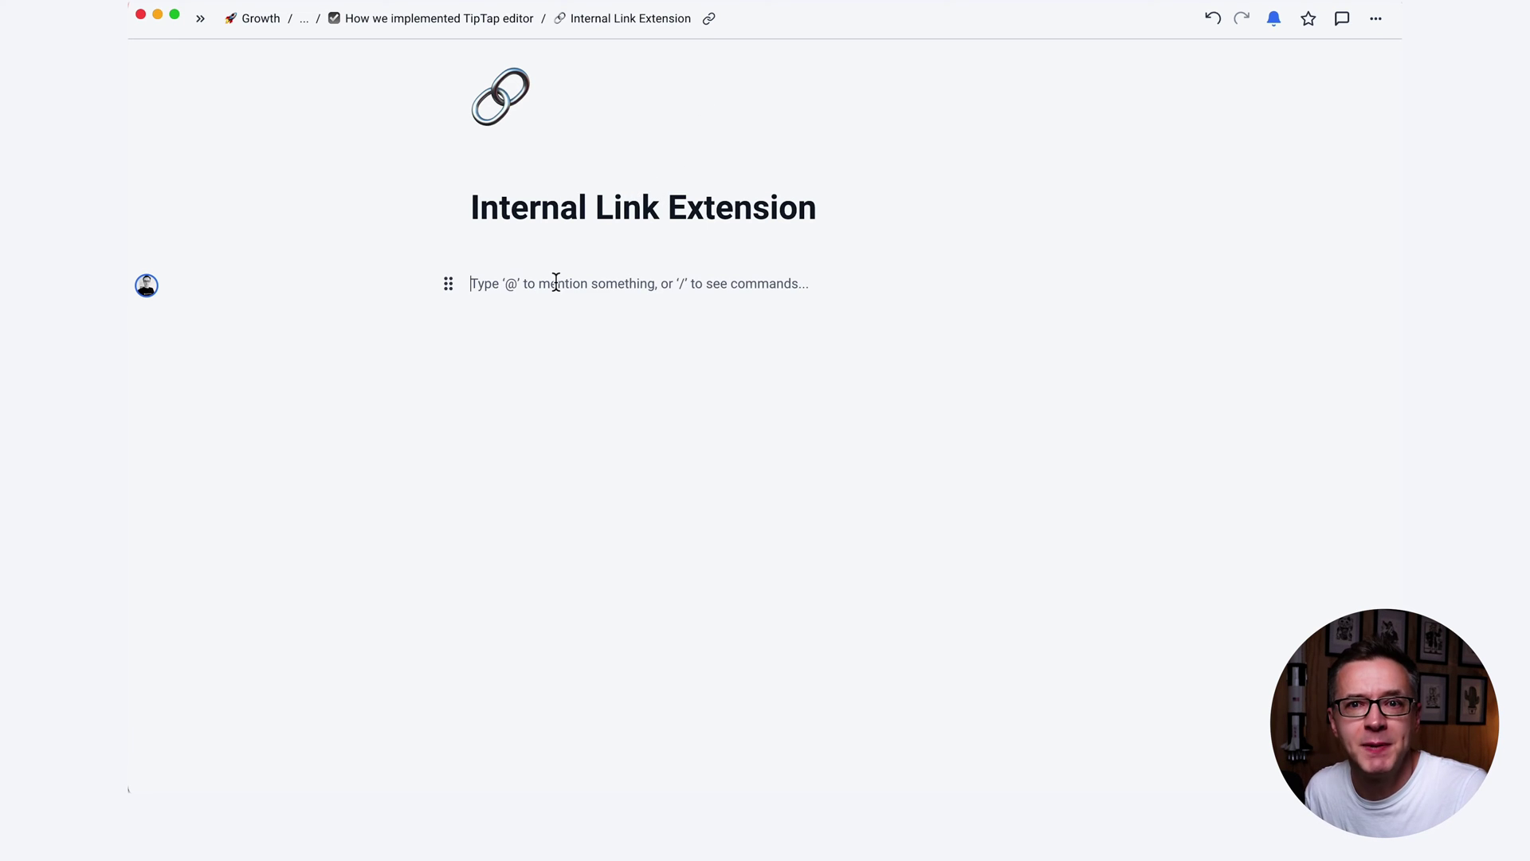
{"action": "key", "text": "super+v"}
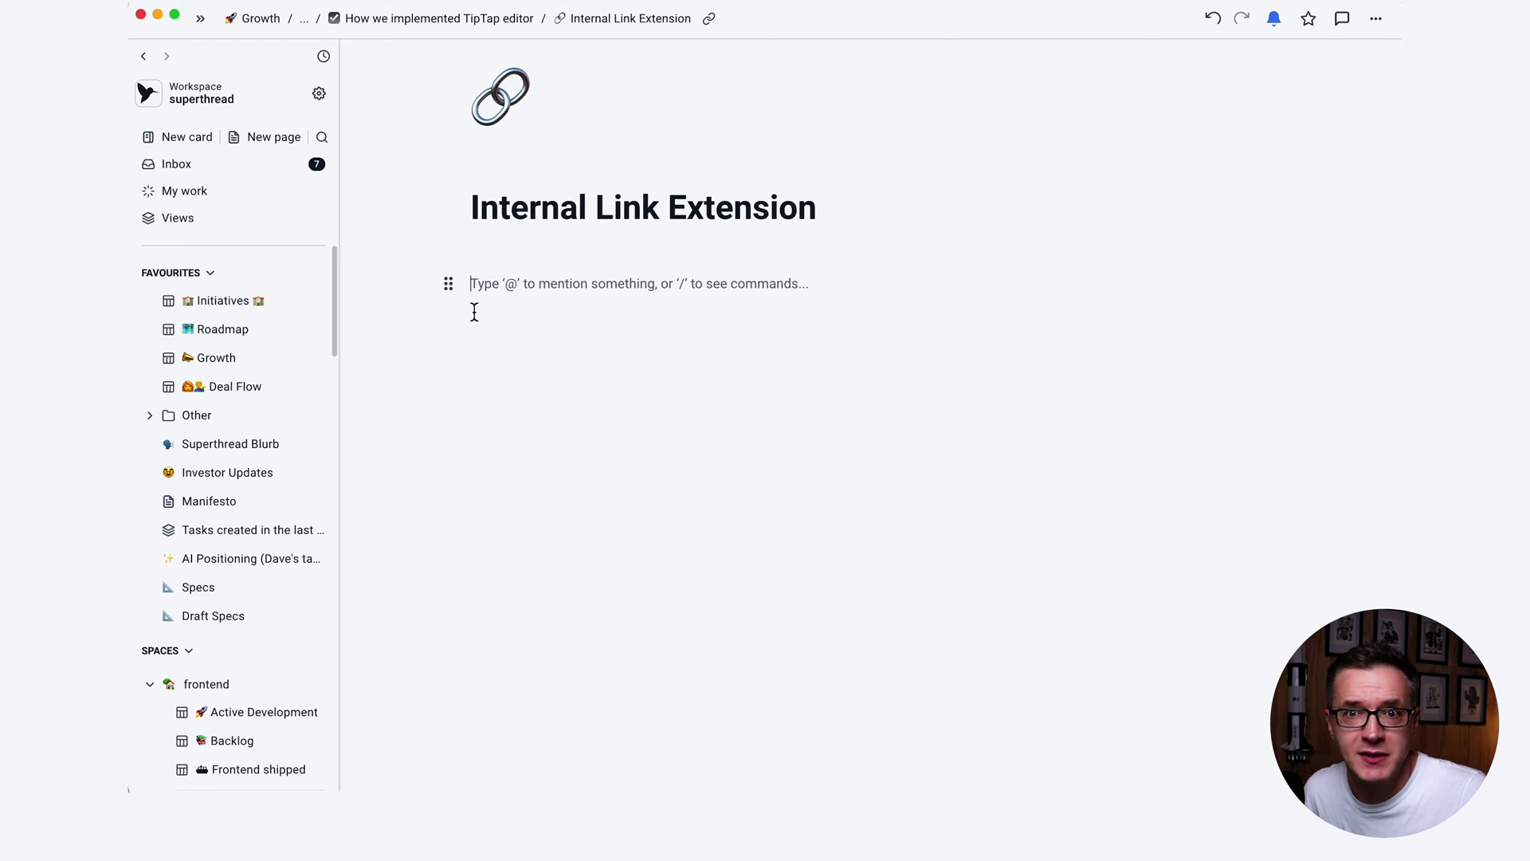
{"action": "key", "text": "Return"}
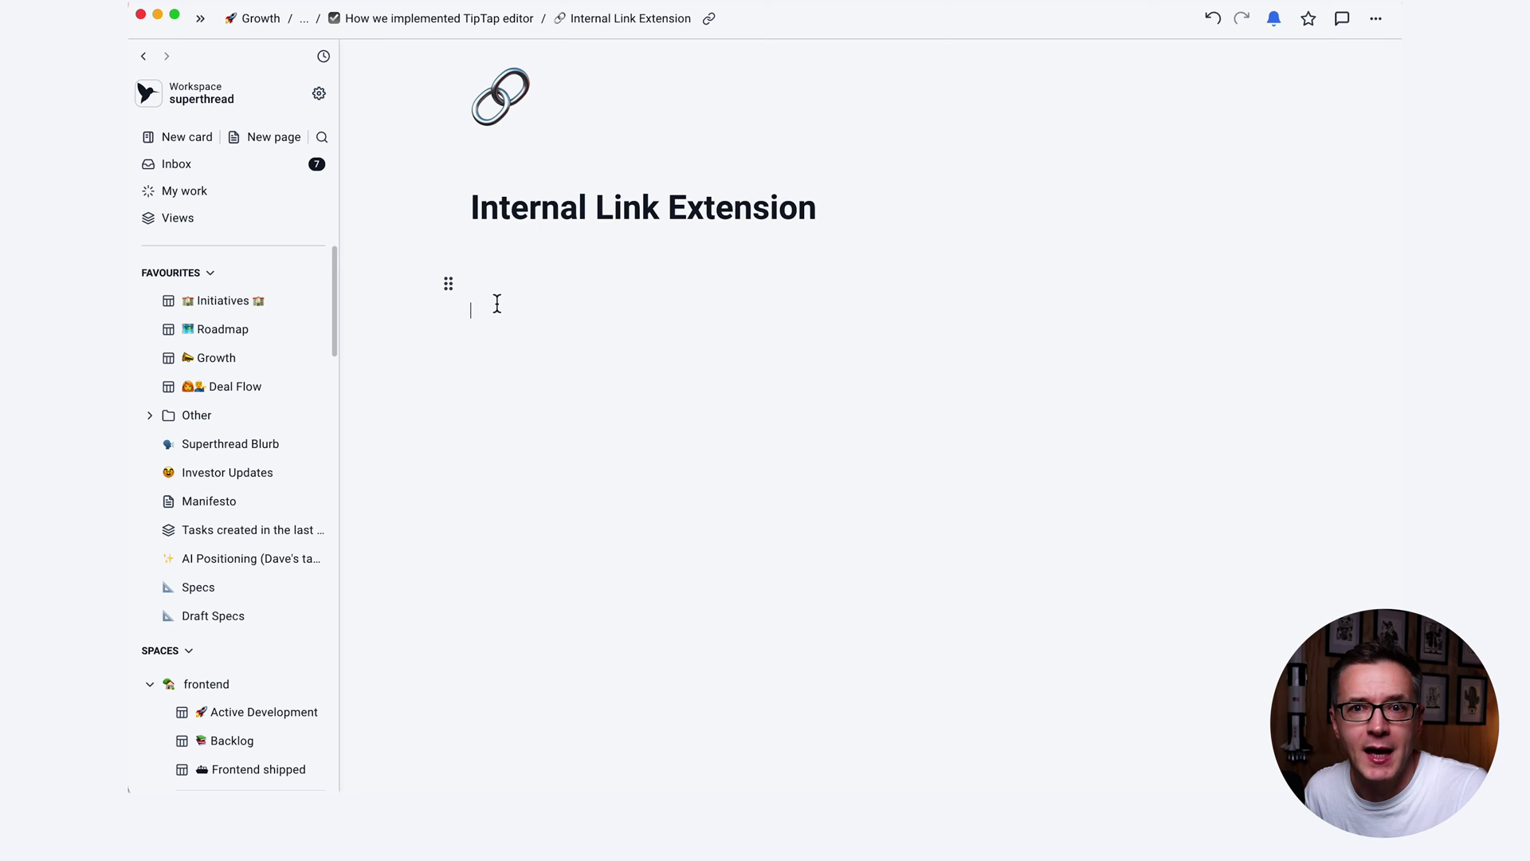
{"action": "key", "text": "ctrl+v"}
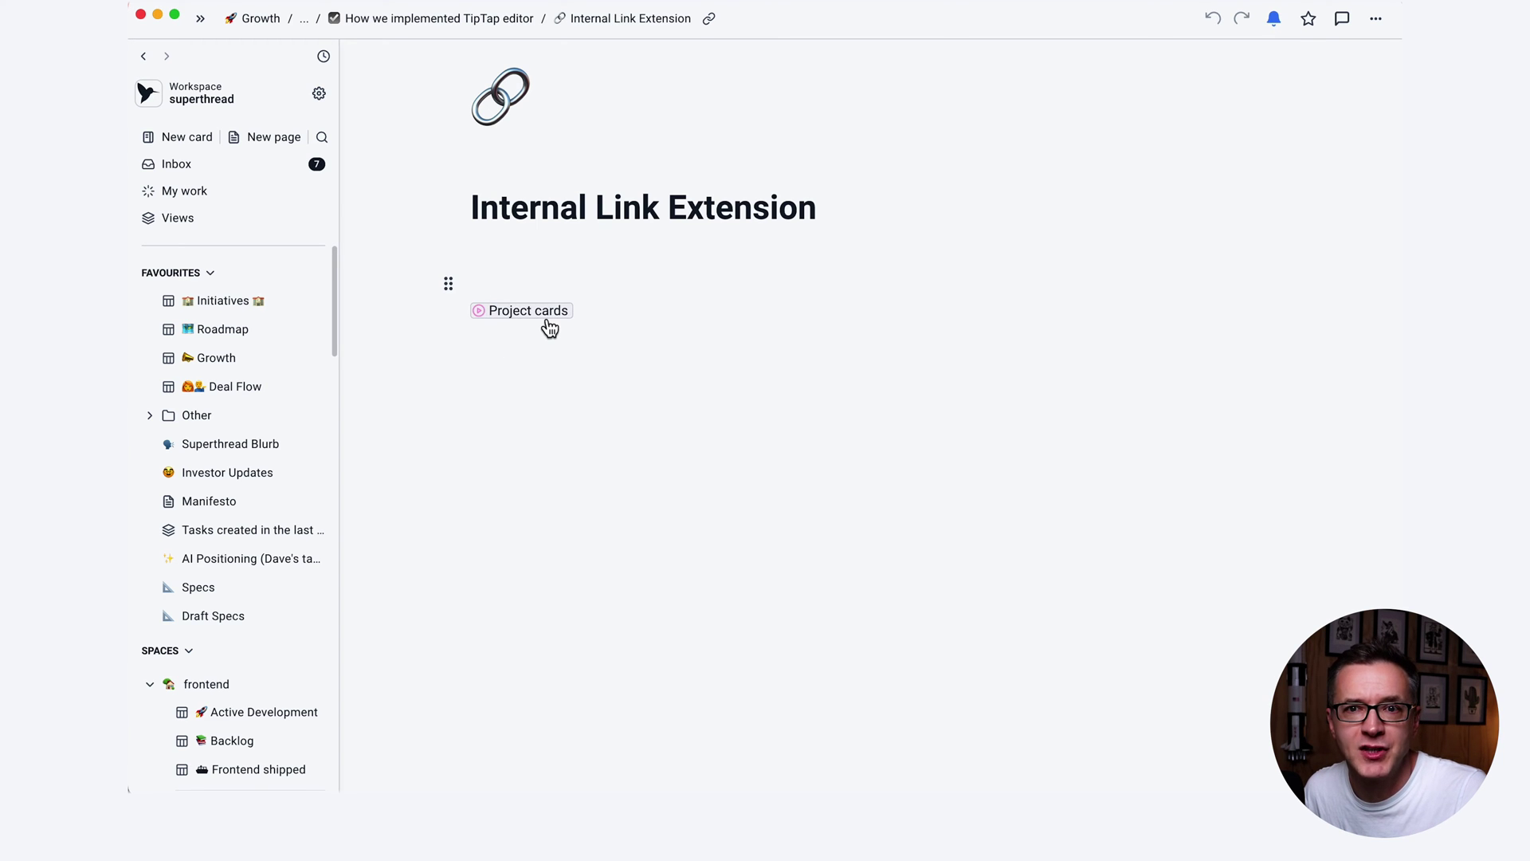
{"action": "left_click", "coordinate": [549, 327]}
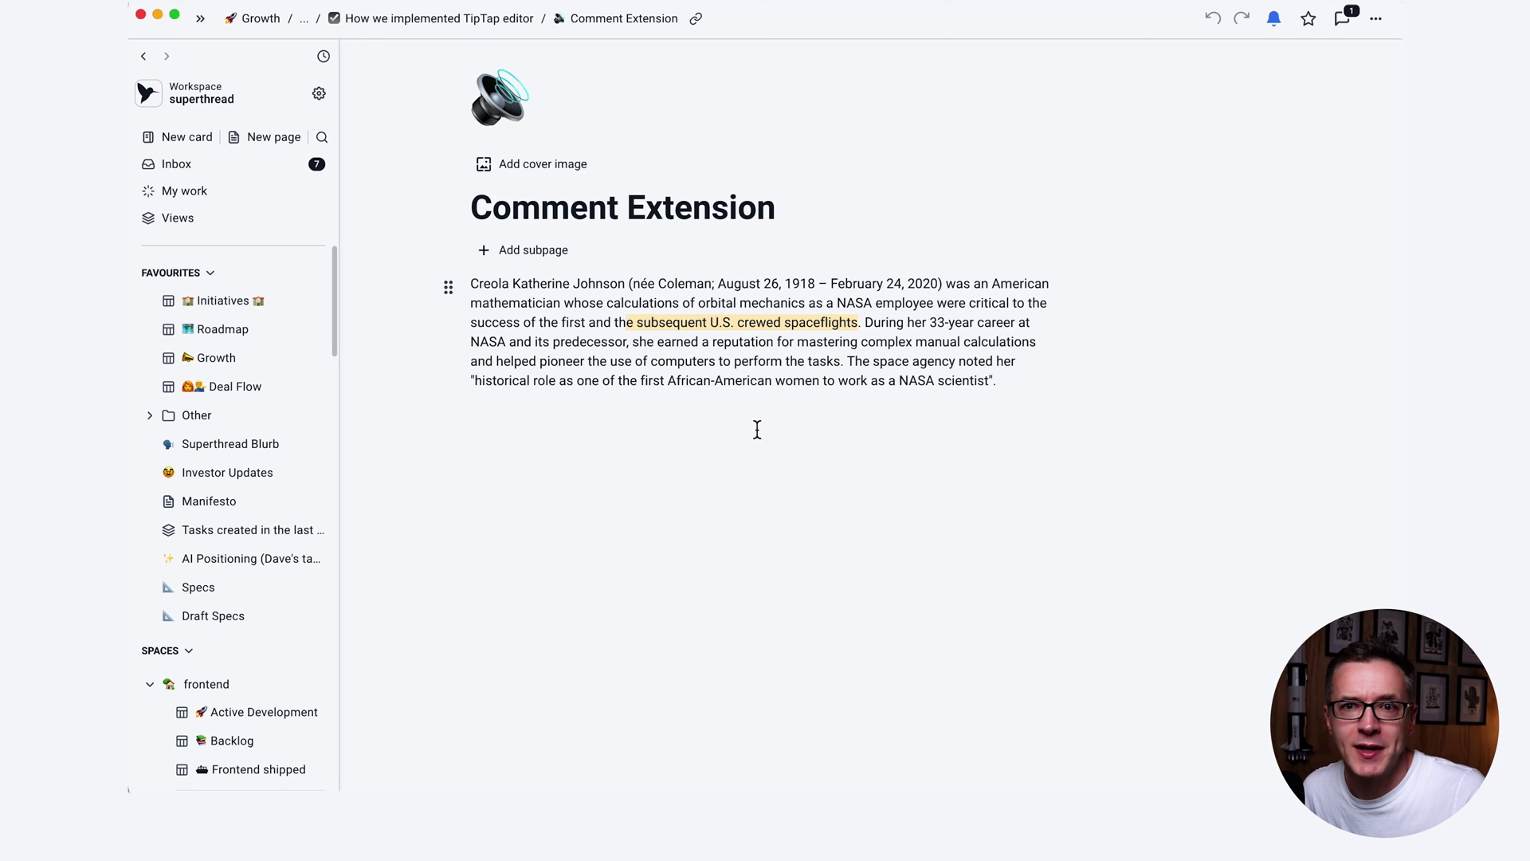
Add a comment on the phrase 'an-American women', then open and close its comment thread.
{"action": "left_click_drag", "start_coordinate": [812, 382], "coordinate": [696, 384]}
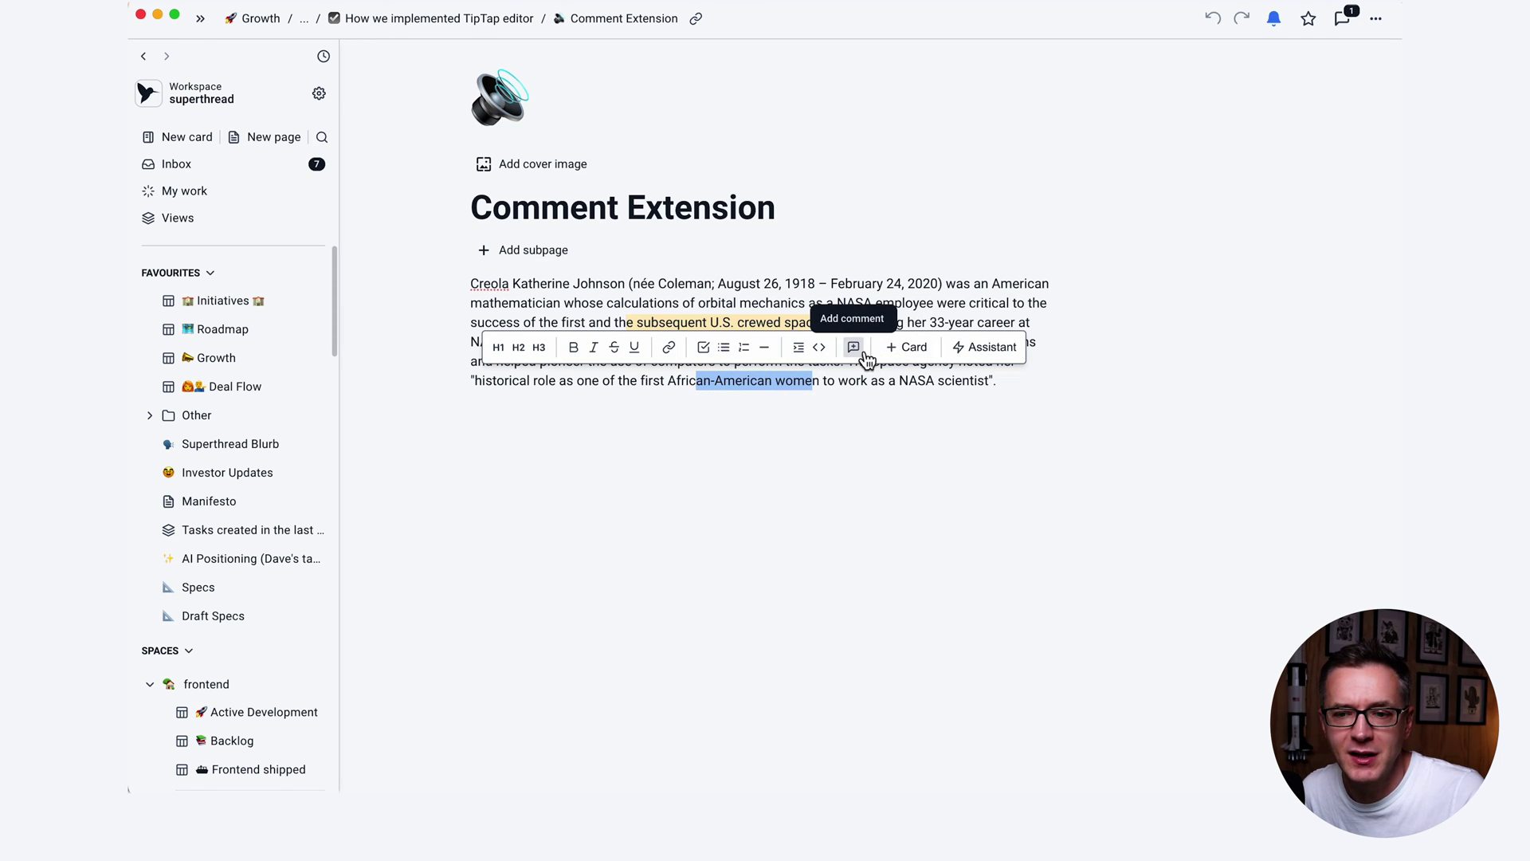
{"action": "left_click", "coordinate": [865, 356]}
{"action": "left_click", "coordinate": [900, 567]}
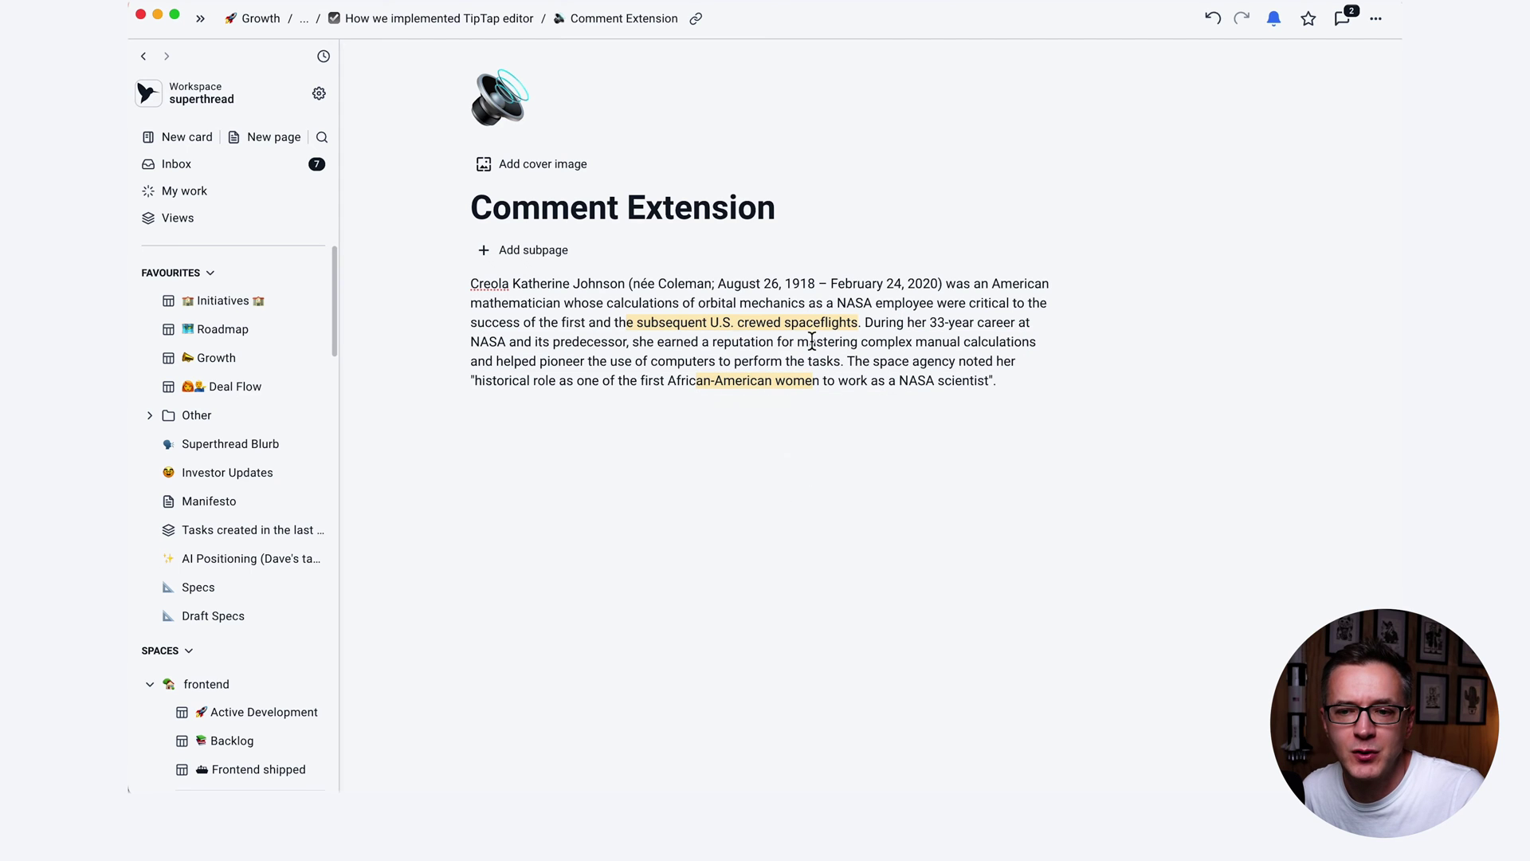
{"action": "left_click", "coordinate": [812, 332]}
{"action": "left_click", "coordinate": [694, 297]}
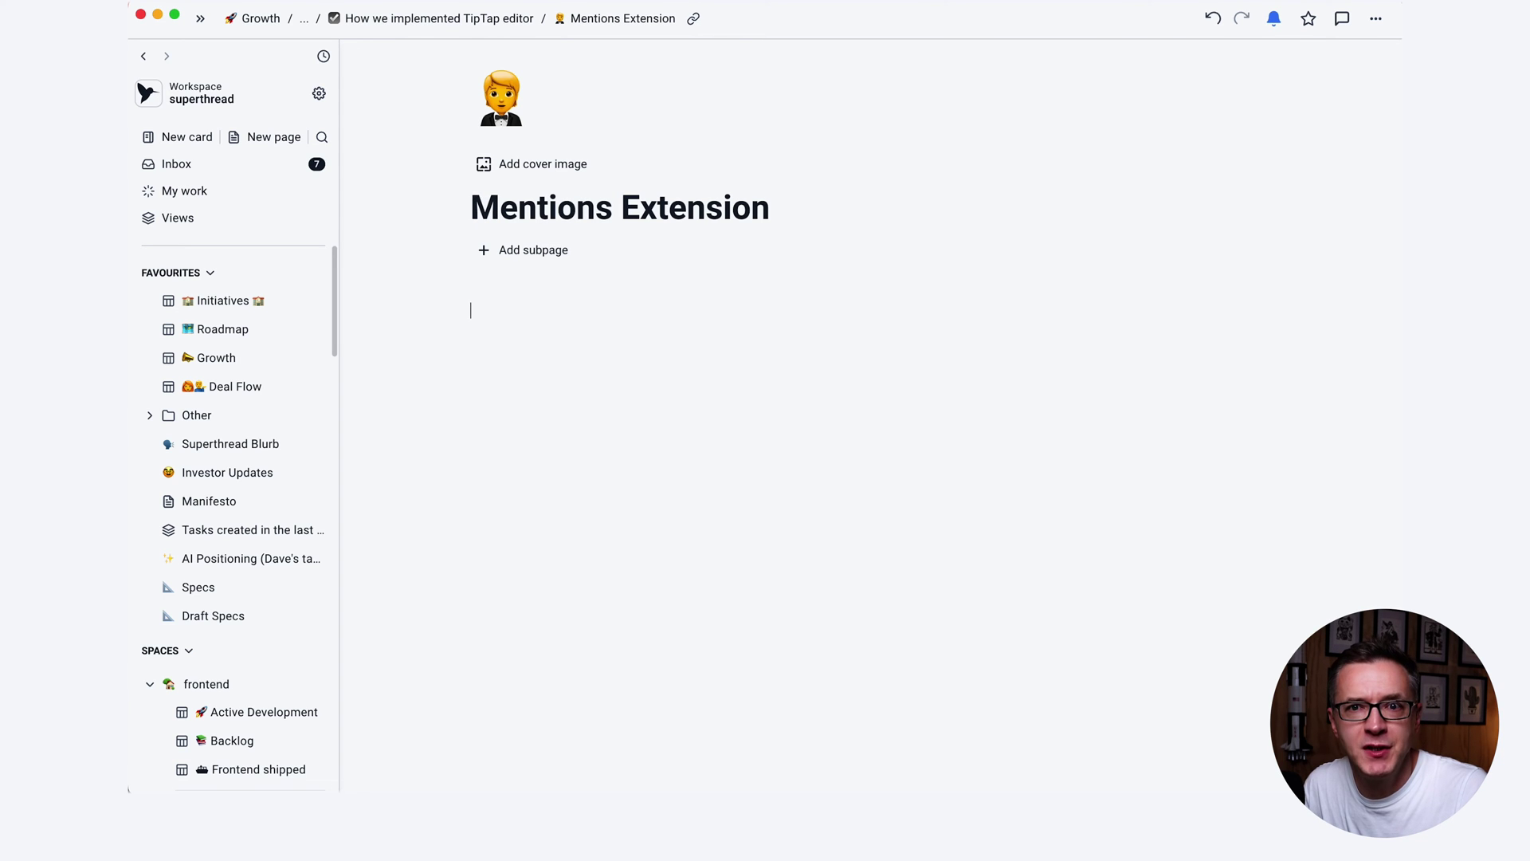
Insert an @ mention of the Roadmap board from the Boards results.
{"action": "type", "text": "@"}
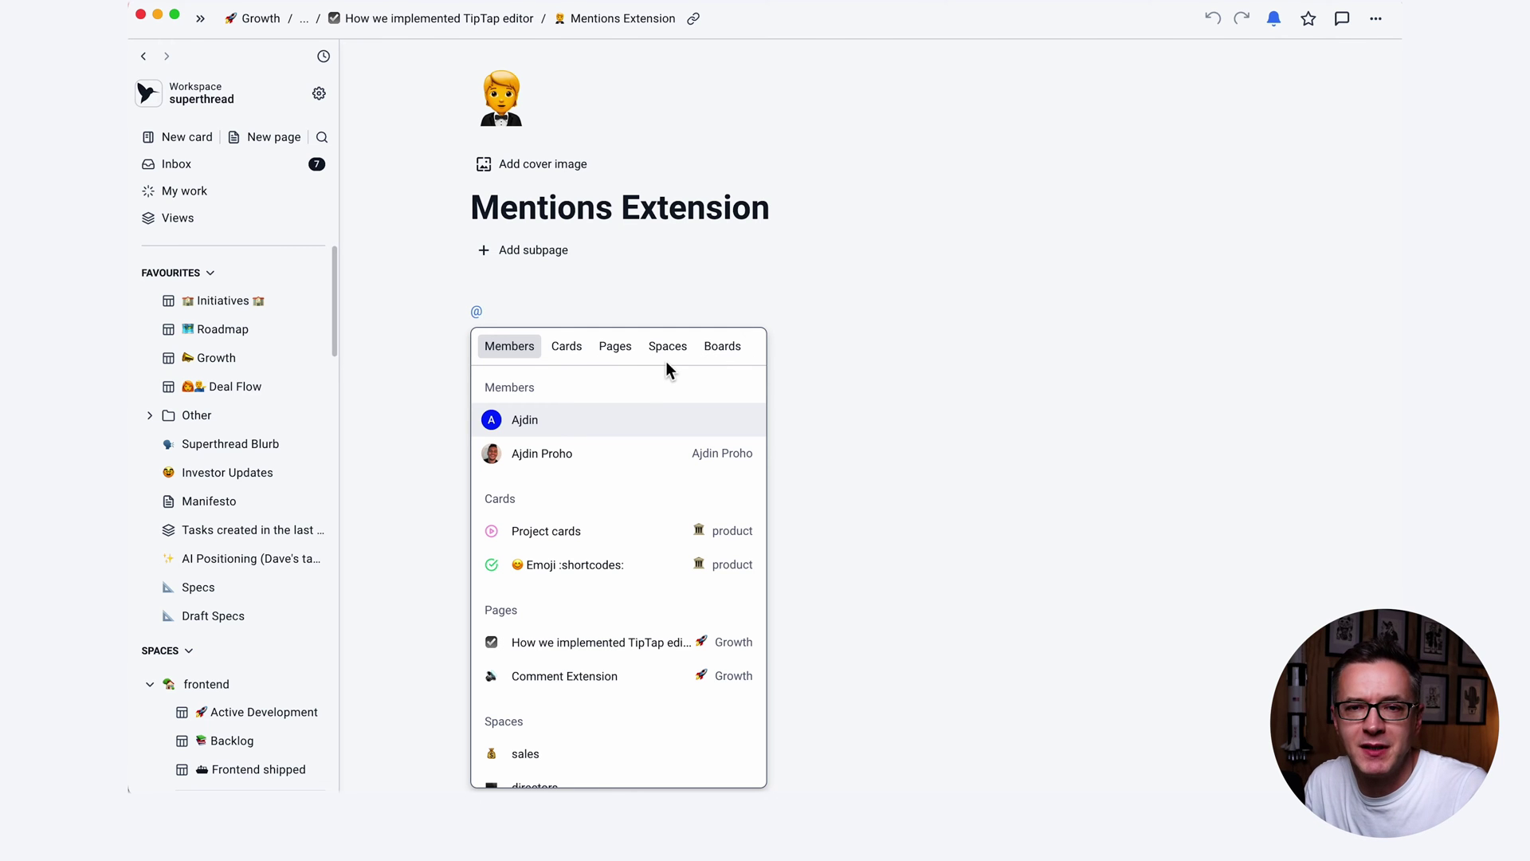
{"action": "type", "text": "r"}
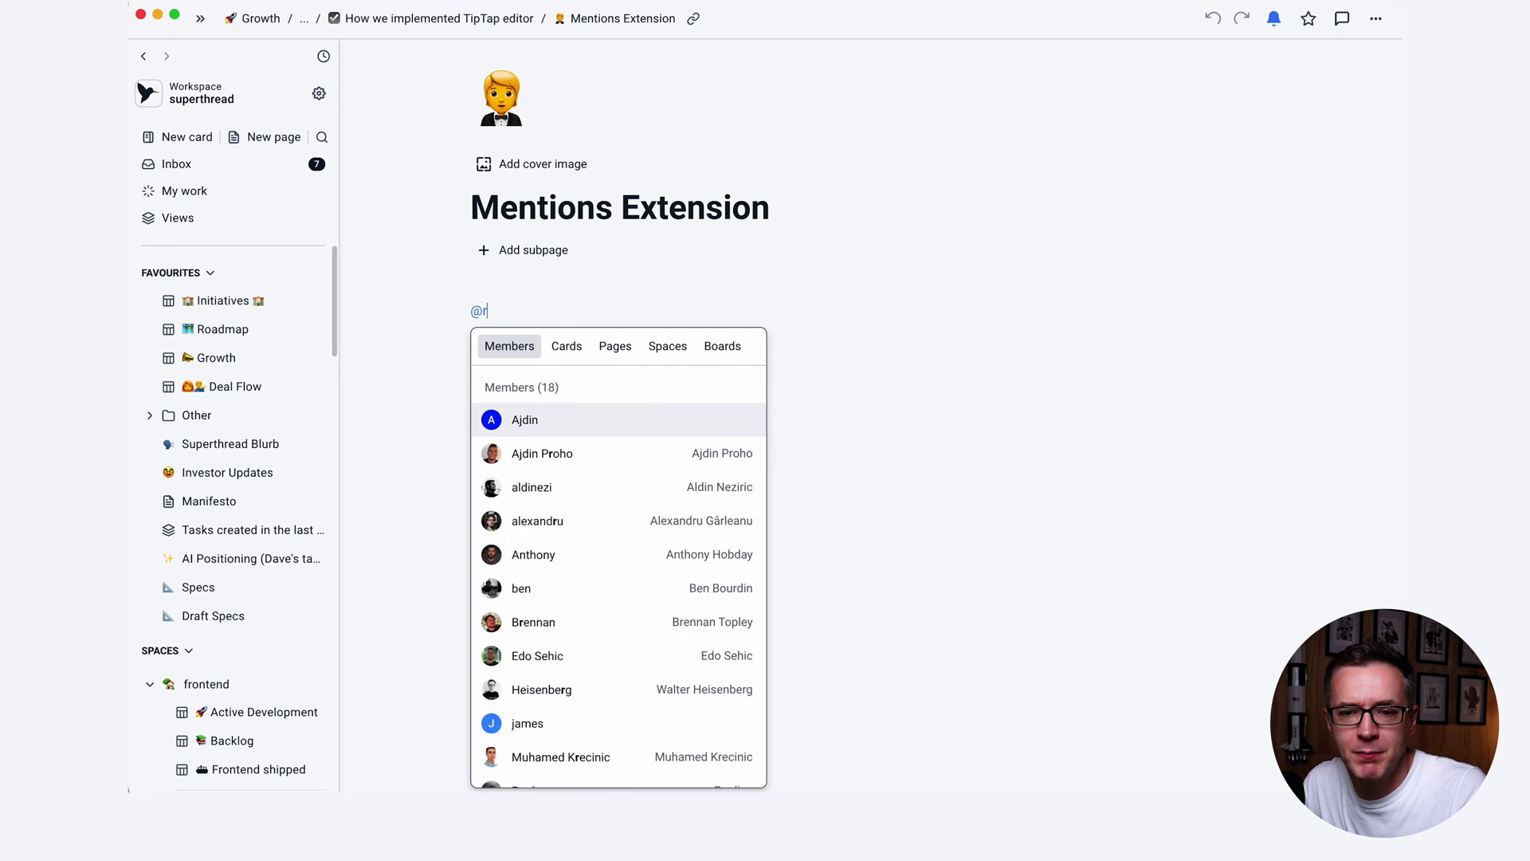
{"action": "type", "text": "oadmap"}
{"action": "left_click", "coordinate": [652, 351]}
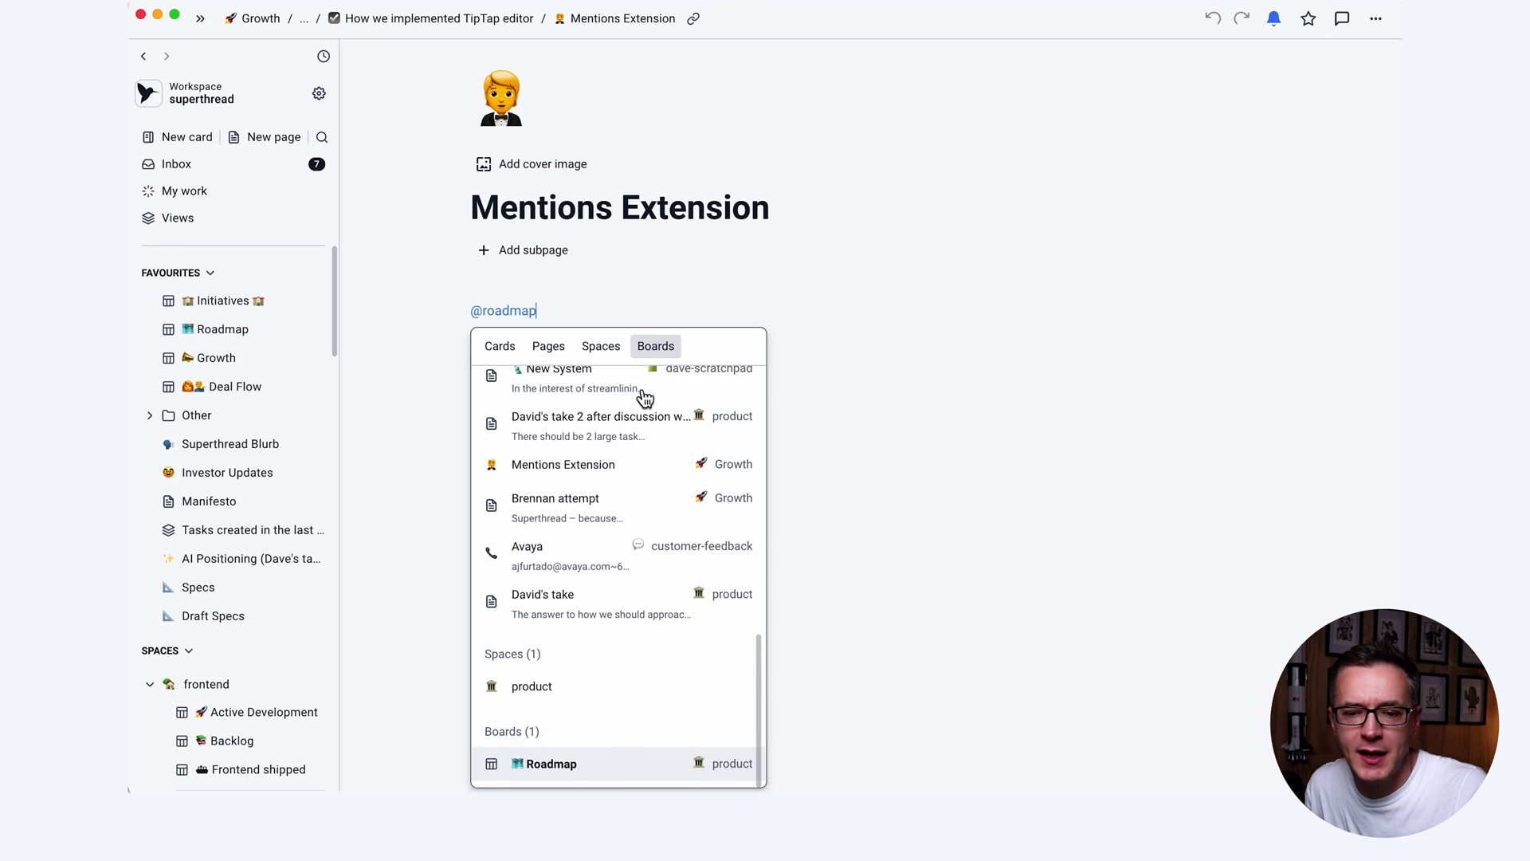
{"action": "left_click", "coordinate": [566, 780]}
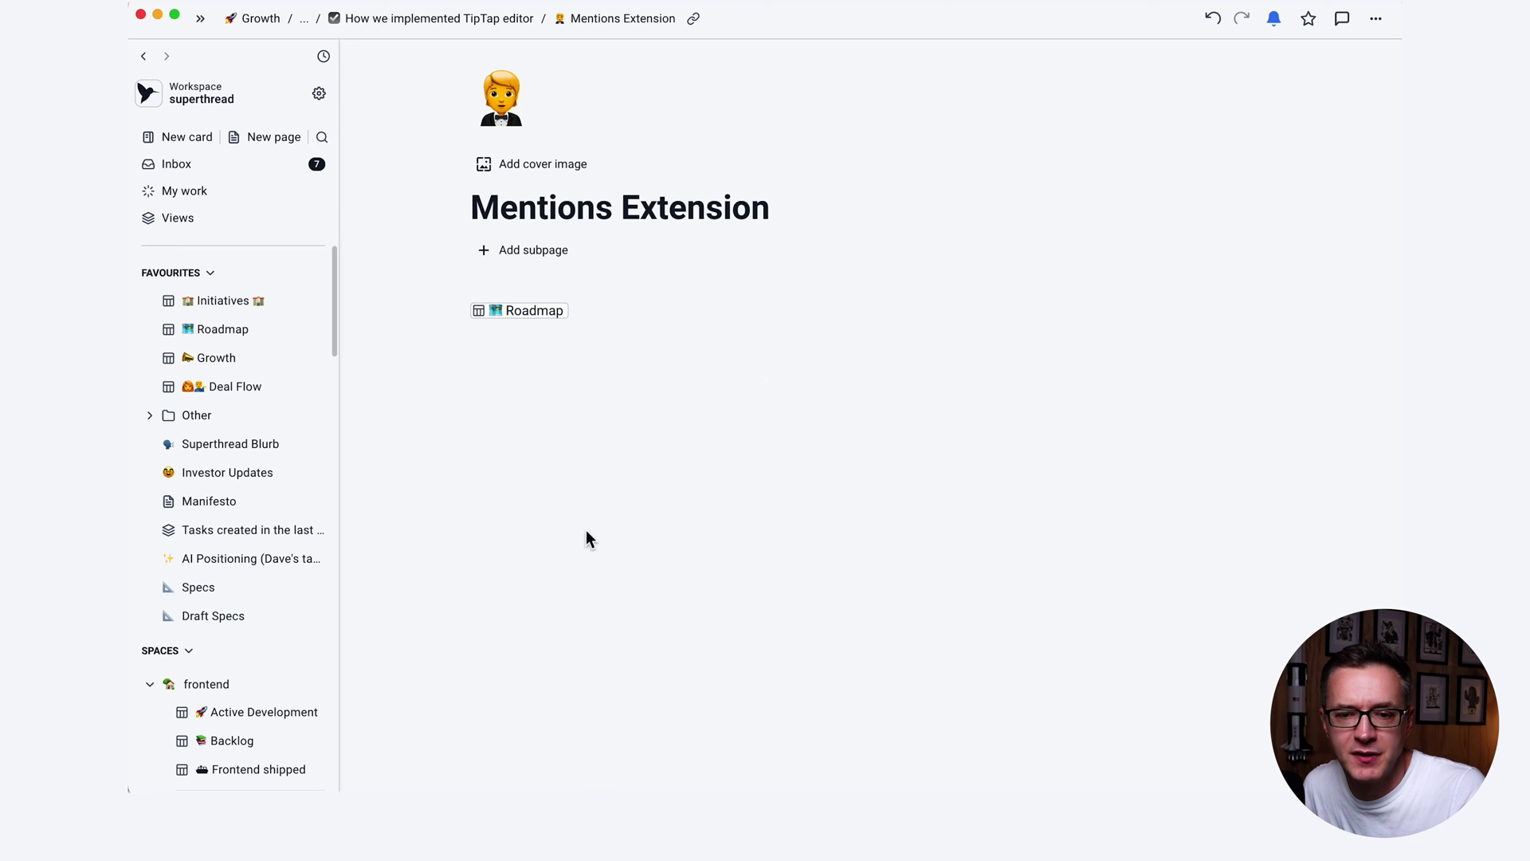
Insert an @ mention of a team member chosen from the Members suggestions.
{"action": "type", "text": "@bren"}
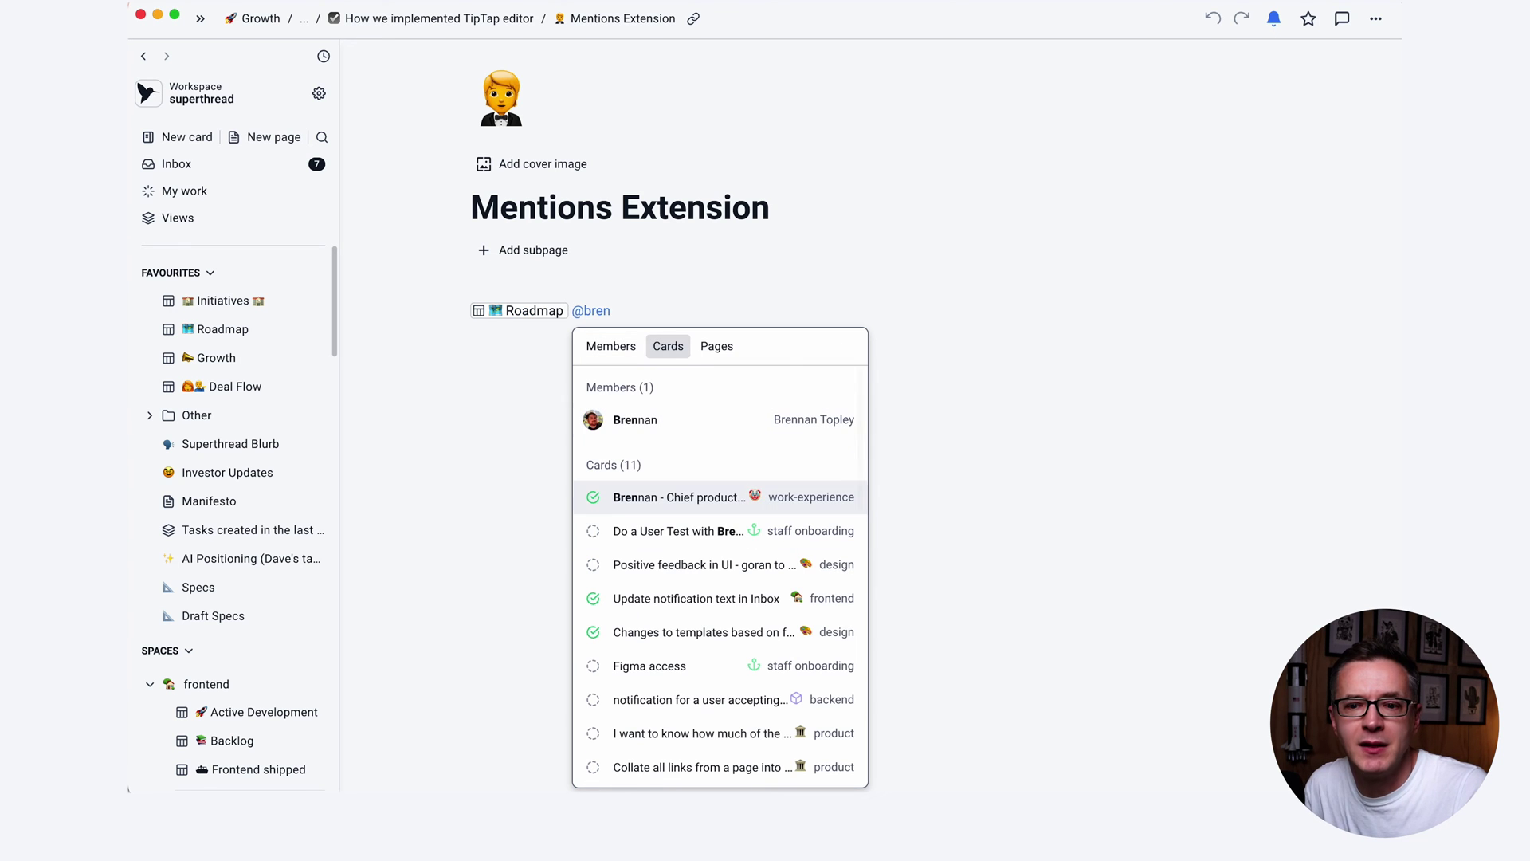
{"action": "key", "text": "Down"}
{"action": "key", "text": "Tab"}
{"action": "key", "text": "Tab"}
{"action": "key", "text": "Return"}
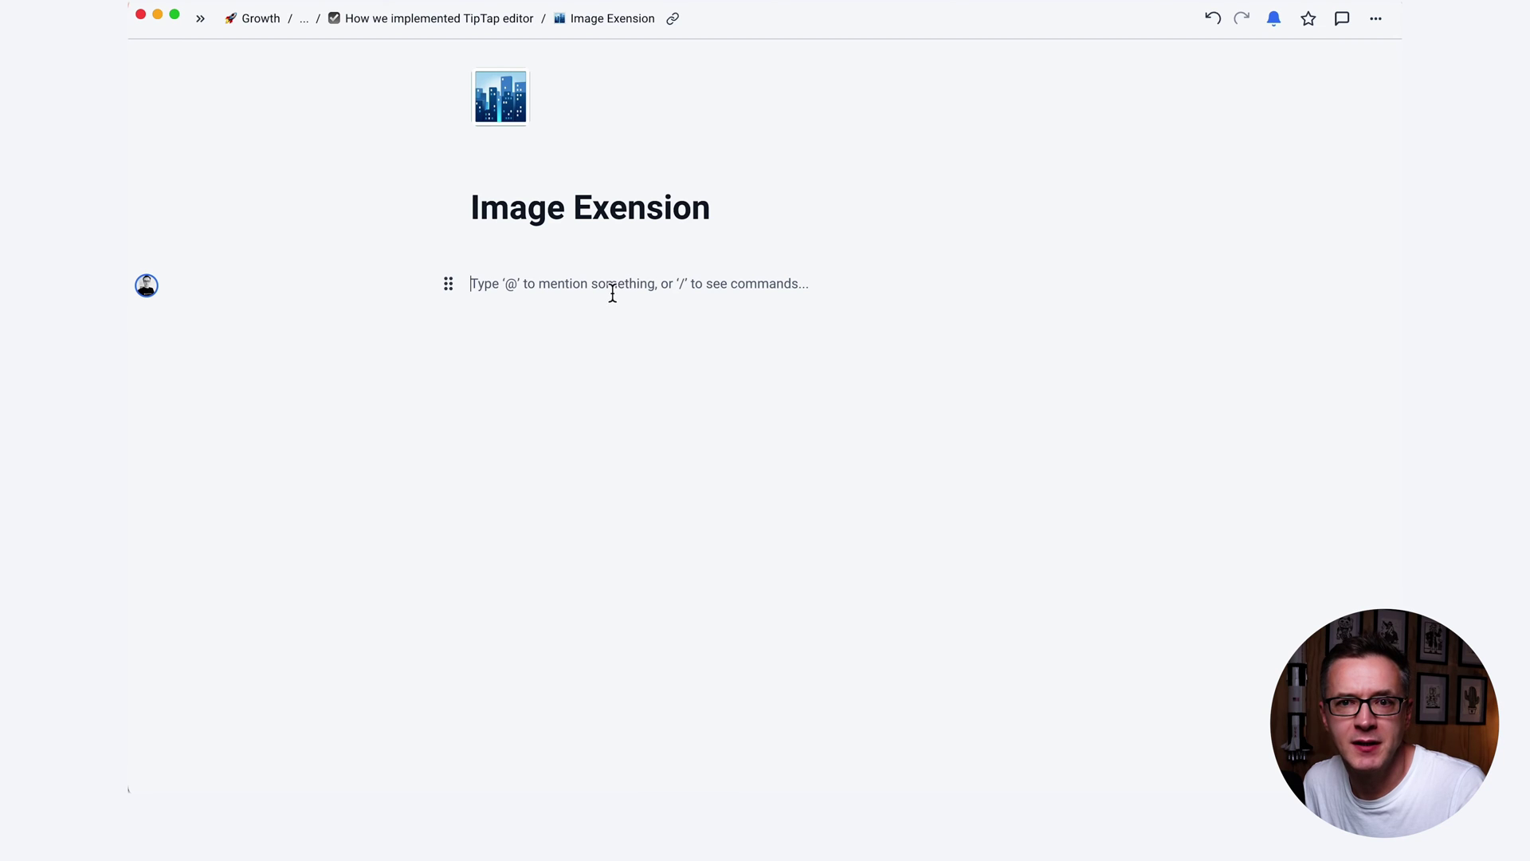
Paste a portrait image, narrow it with its resize handle, and view it fullscreen.
{"action": "key", "text": "super+v"}
{"action": "mouse_move", "coordinate": [946, 529]}
{"action": "left_mouse_down"}
{"action": "mouse_move", "coordinate": [1097, 547]}
{"action": "mouse_move", "coordinate": [953, 529]}
{"action": "left_mouse_up"}
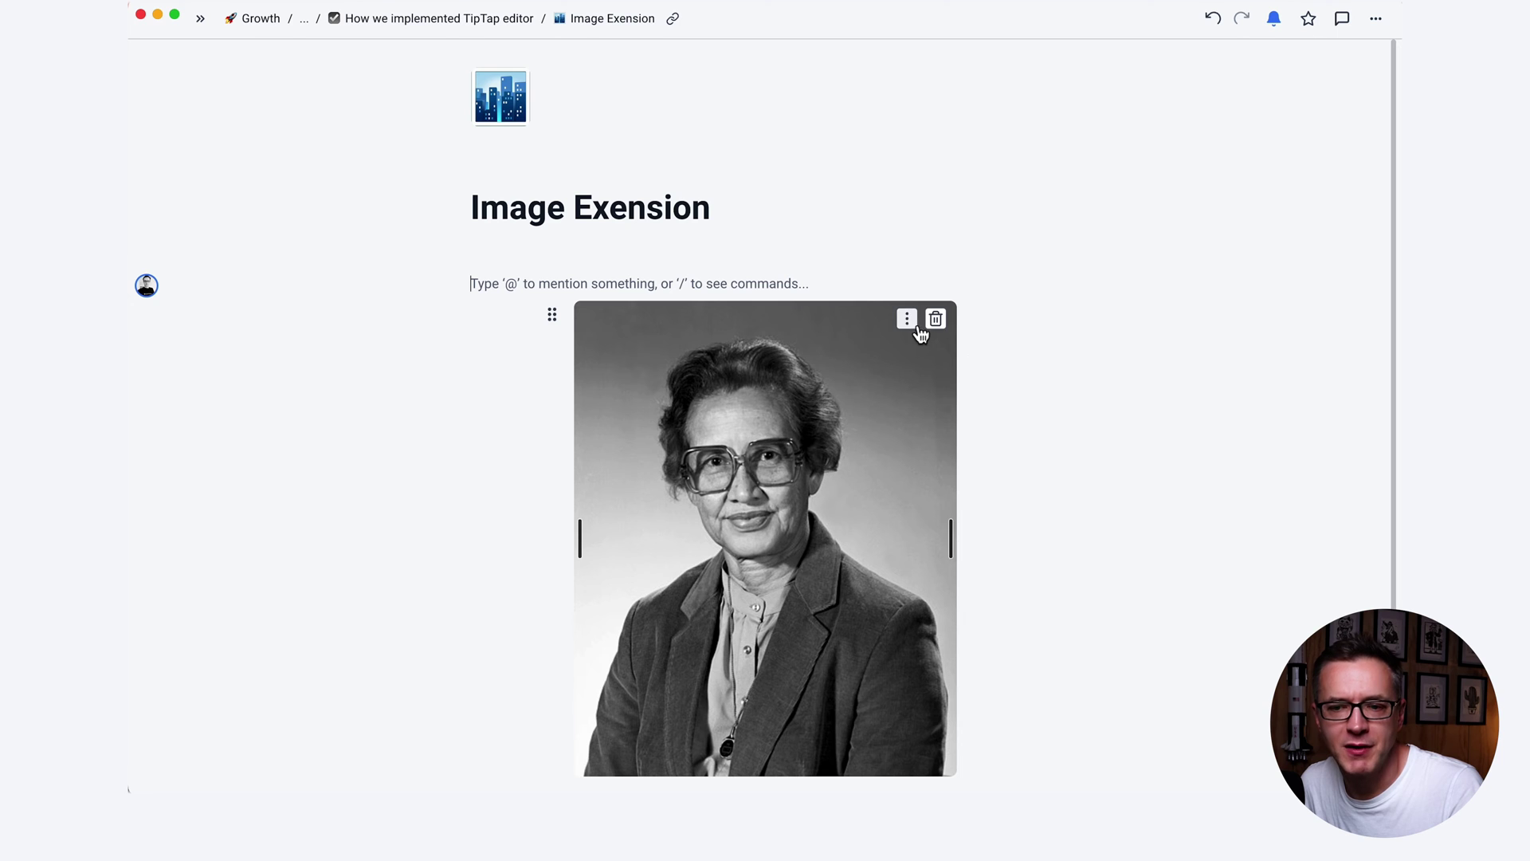
{"action": "left_click", "coordinate": [908, 323]}
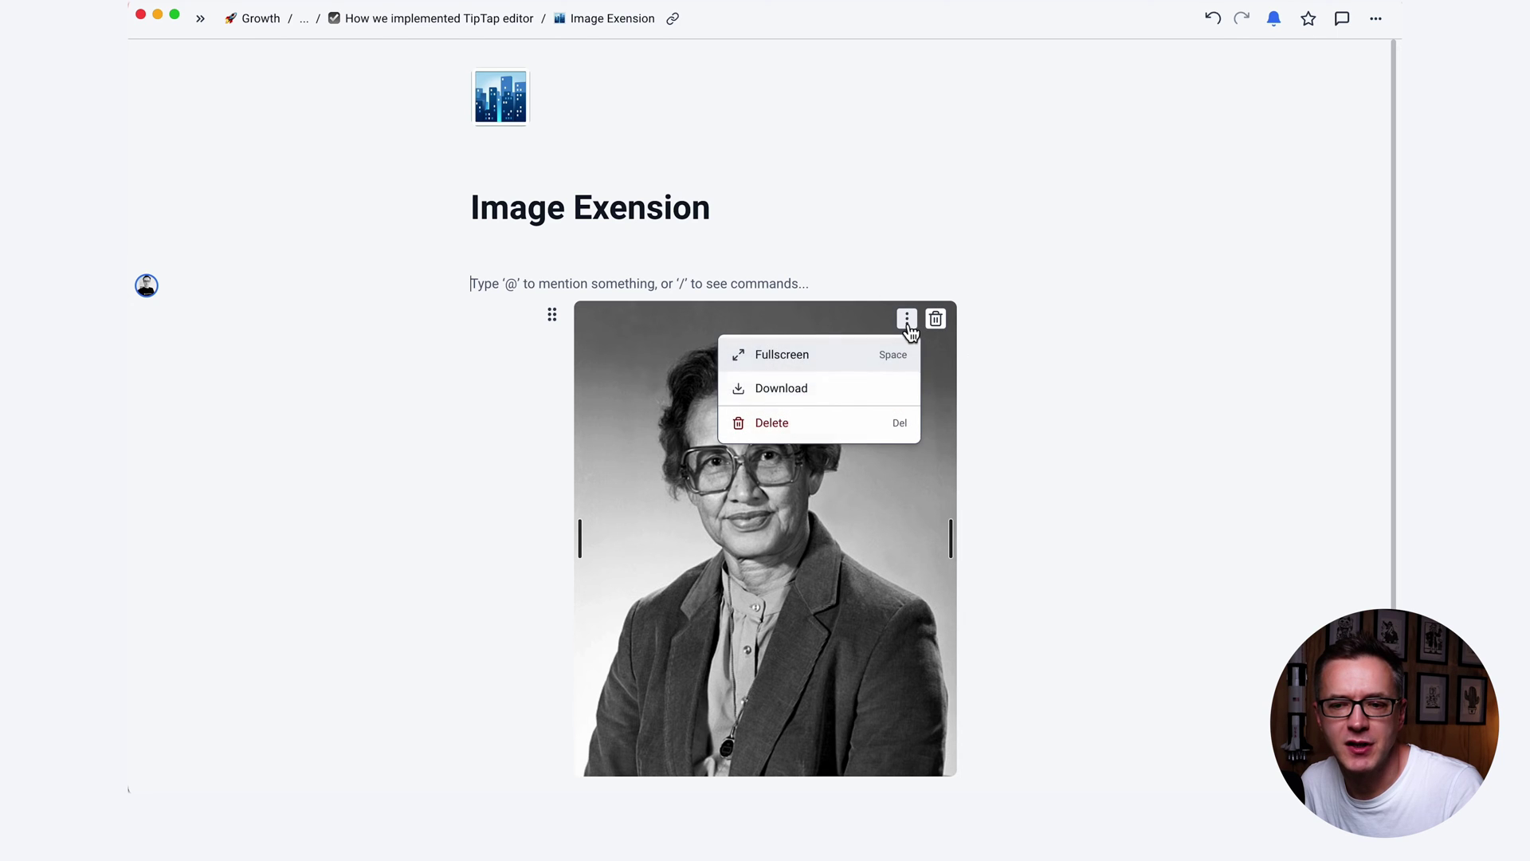
{"action": "left_click", "coordinate": [830, 359]}
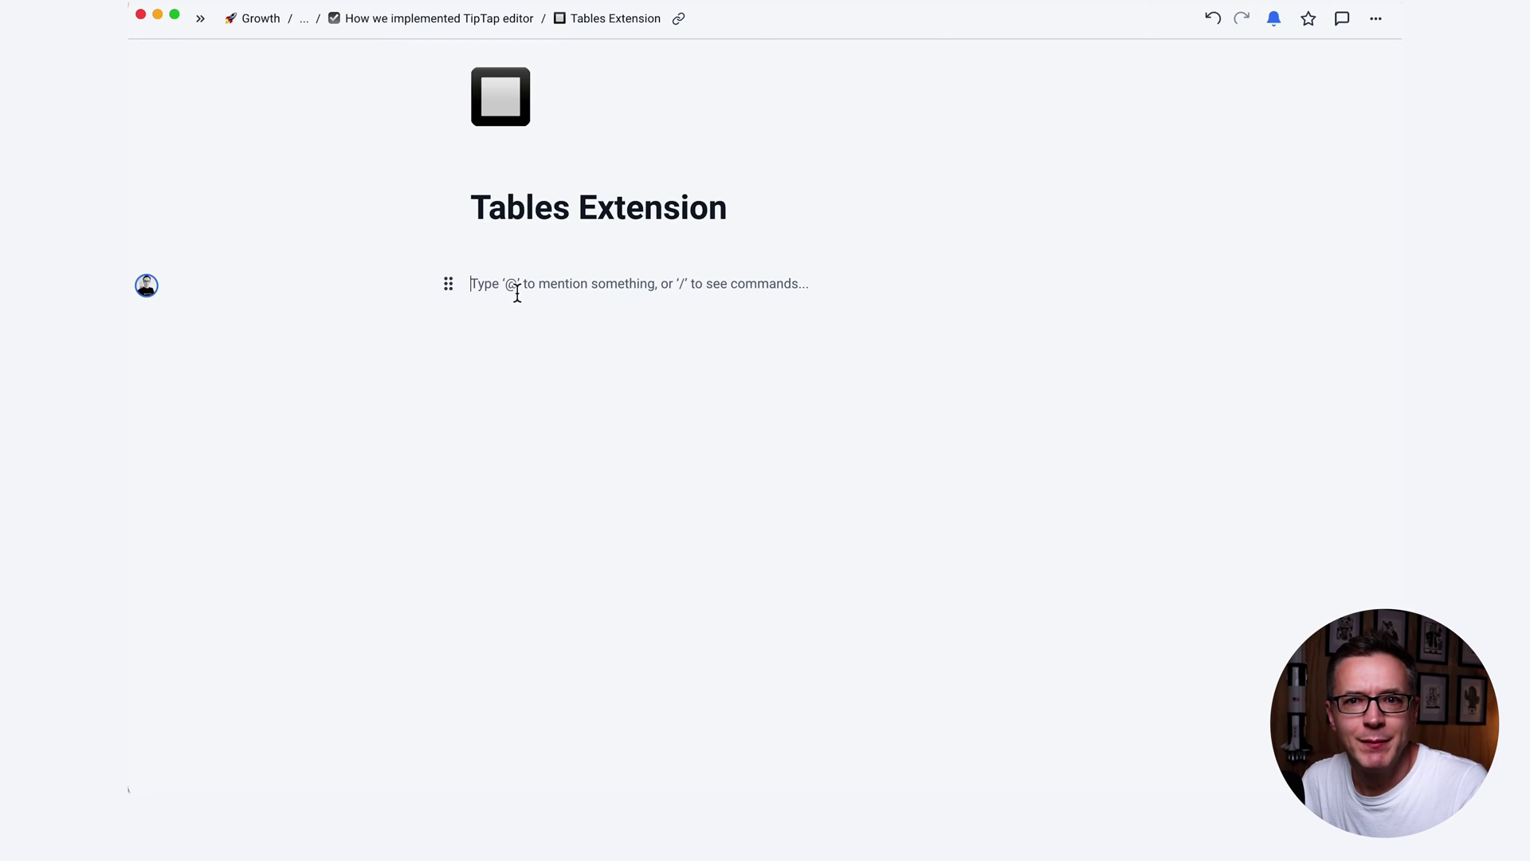
Insert a table via /table and fill the header cells with 'dfdf' and 'dfd'.
{"action": "type", "text": "/"}
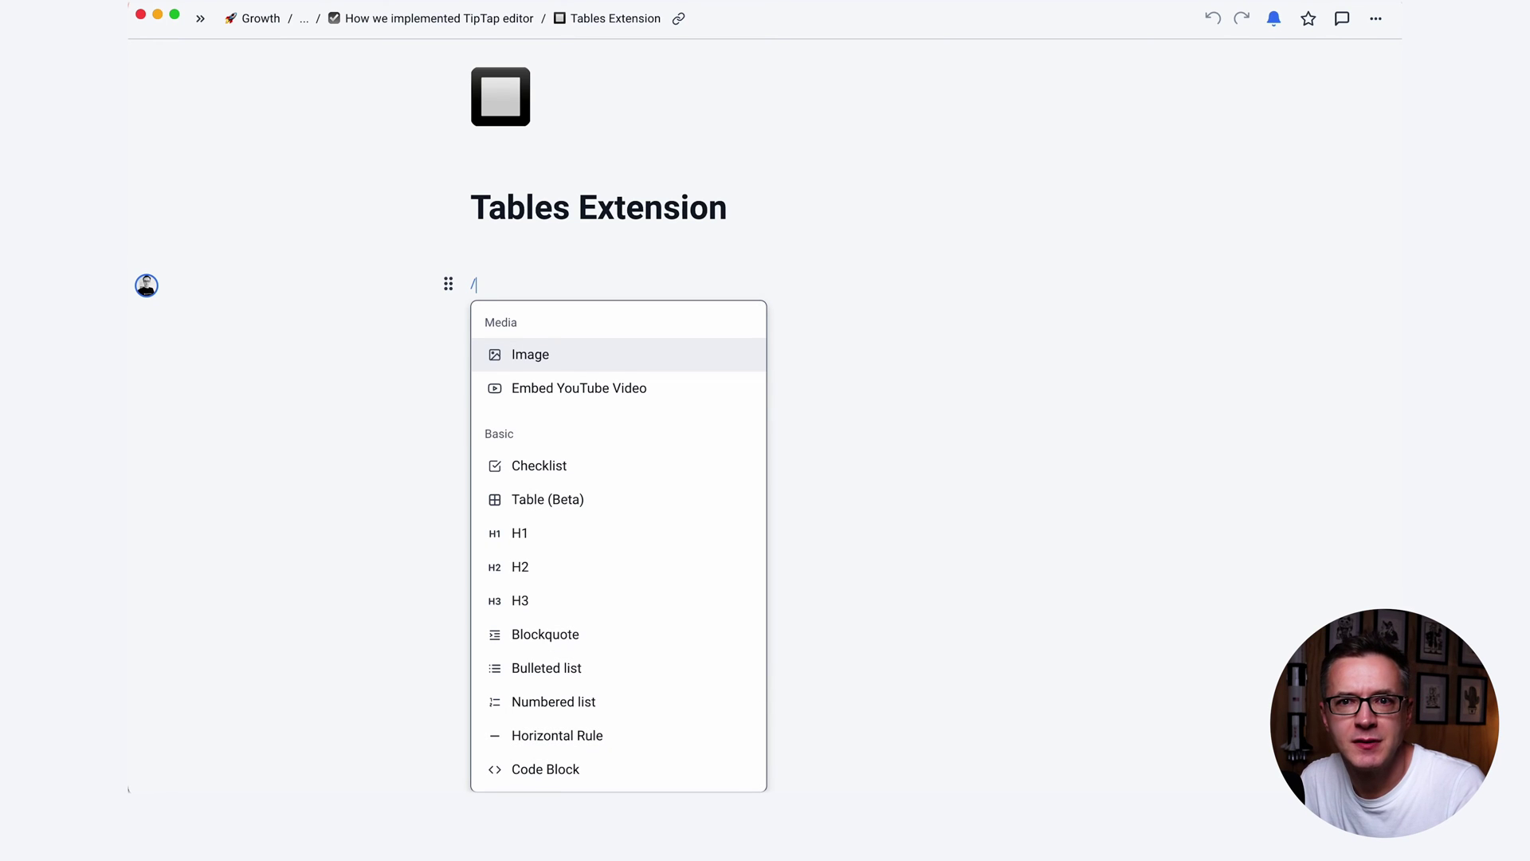
{"action": "type", "text": "ta"}
{"action": "key", "text": "Return"}
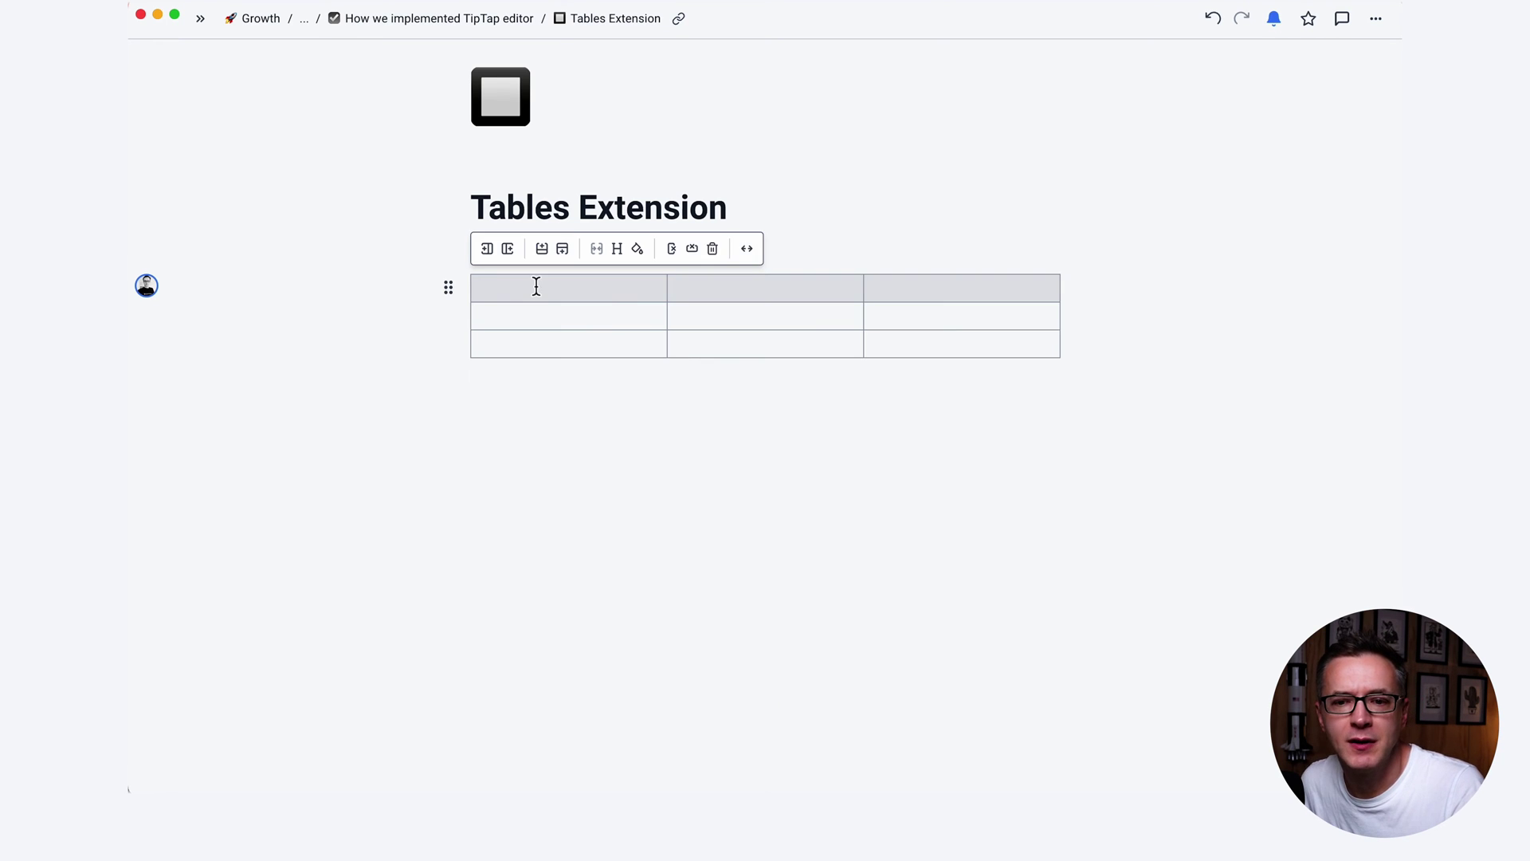
{"action": "type", "text": "dfdf"}
{"action": "key", "text": "Tab"}
{"action": "type", "text": "dfd"}
{"action": "key", "text": "Tab"}
{"action": "type", "text": "dfd"}
Tint the first body cell blue, add a row, and add then remove a column.
{"action": "left_click", "coordinate": [638, 249]}
{"action": "left_click", "coordinate": [620, 319]}
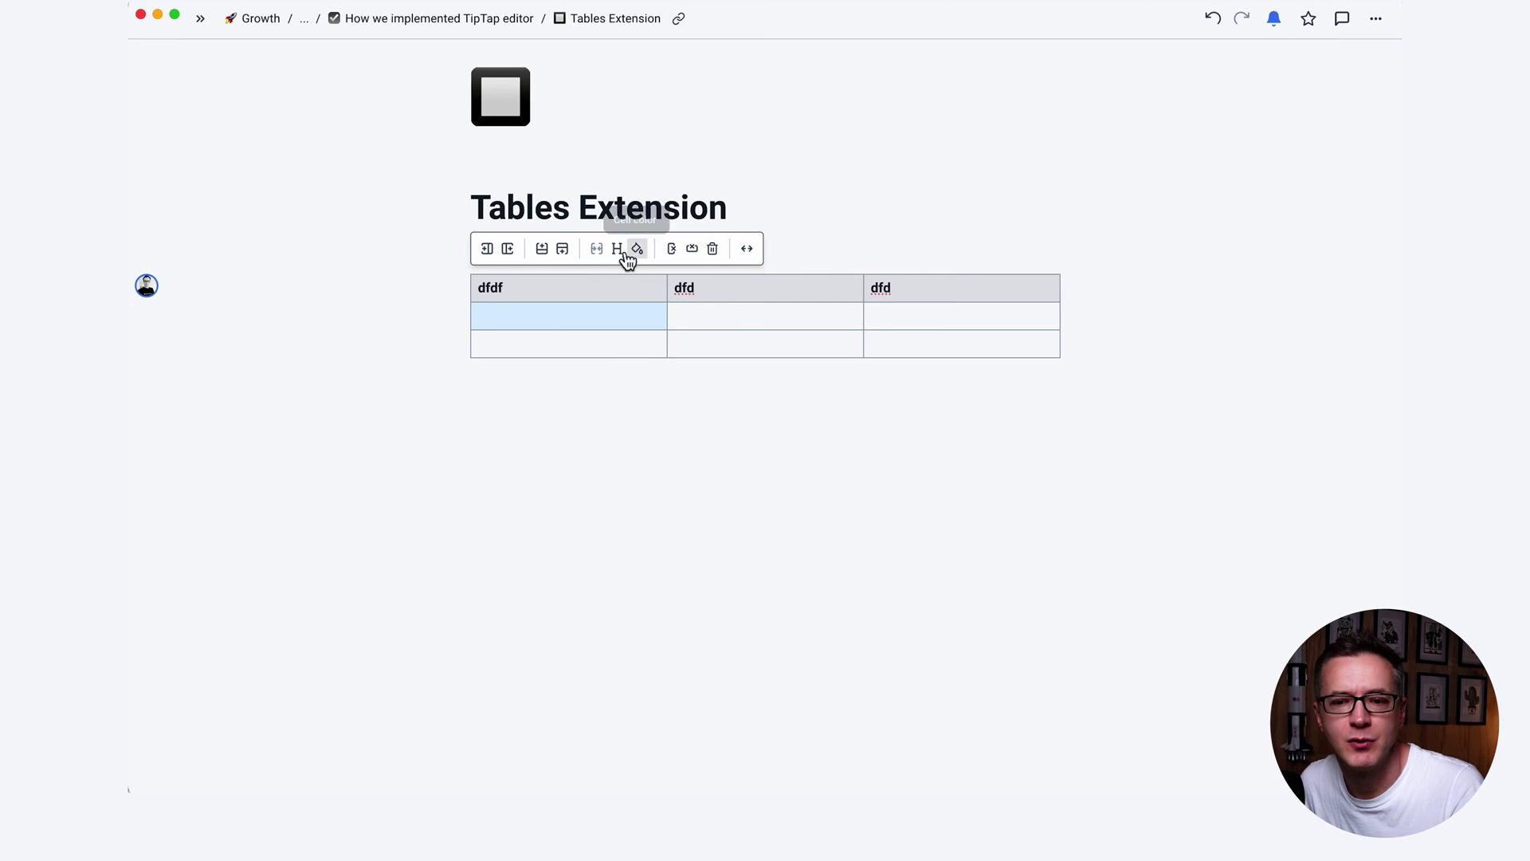
{"action": "left_click", "coordinate": [542, 252]}
{"action": "left_click", "coordinate": [507, 249]}
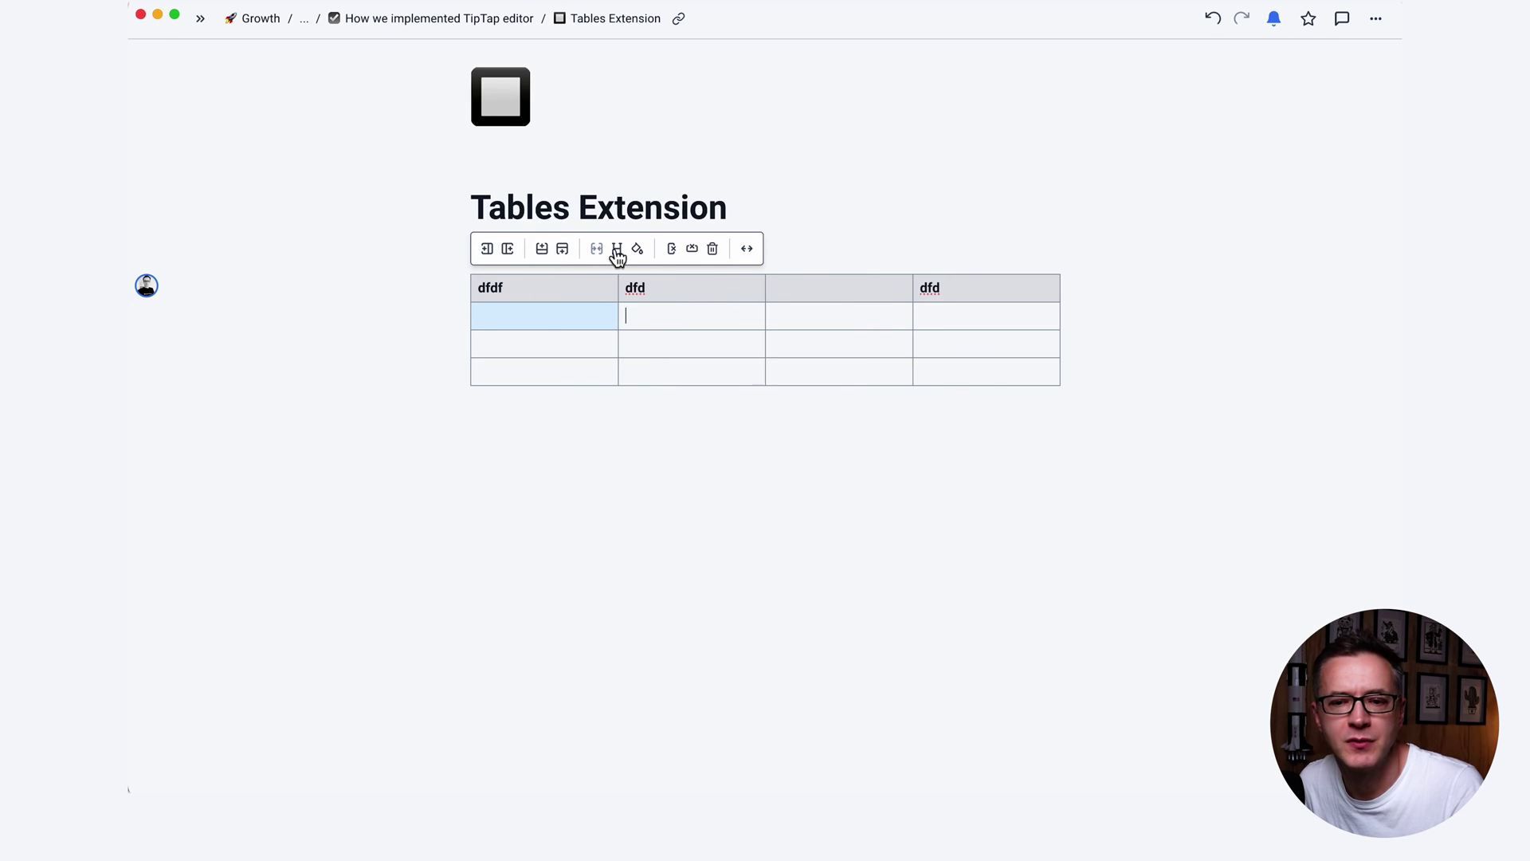
{"action": "left_click", "coordinate": [672, 251]}
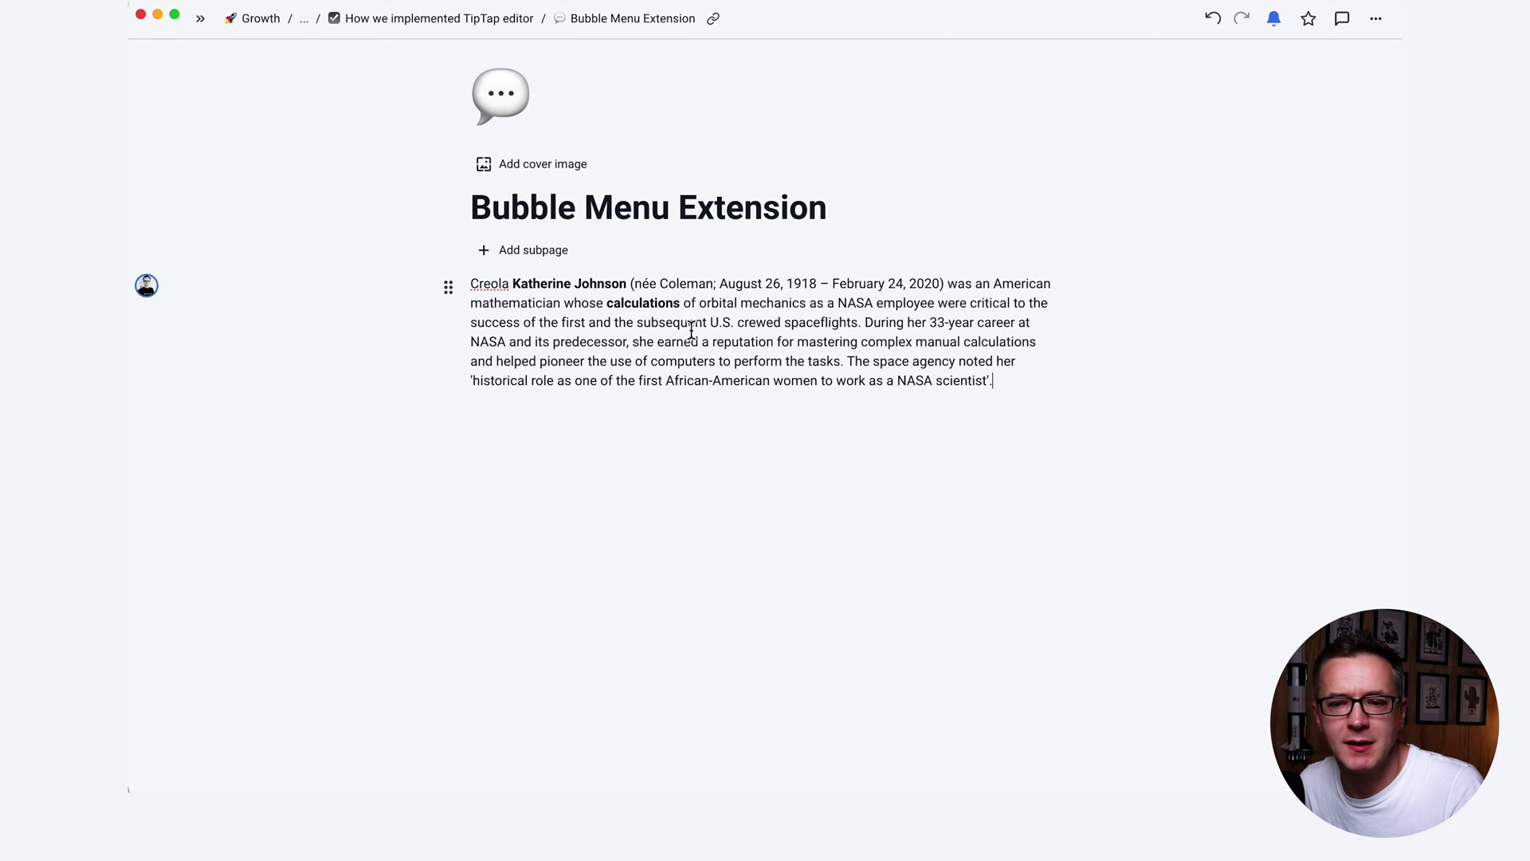
Make the word NASA bold using the bubble menu.
{"action": "double_click", "coordinate": [689, 325]}
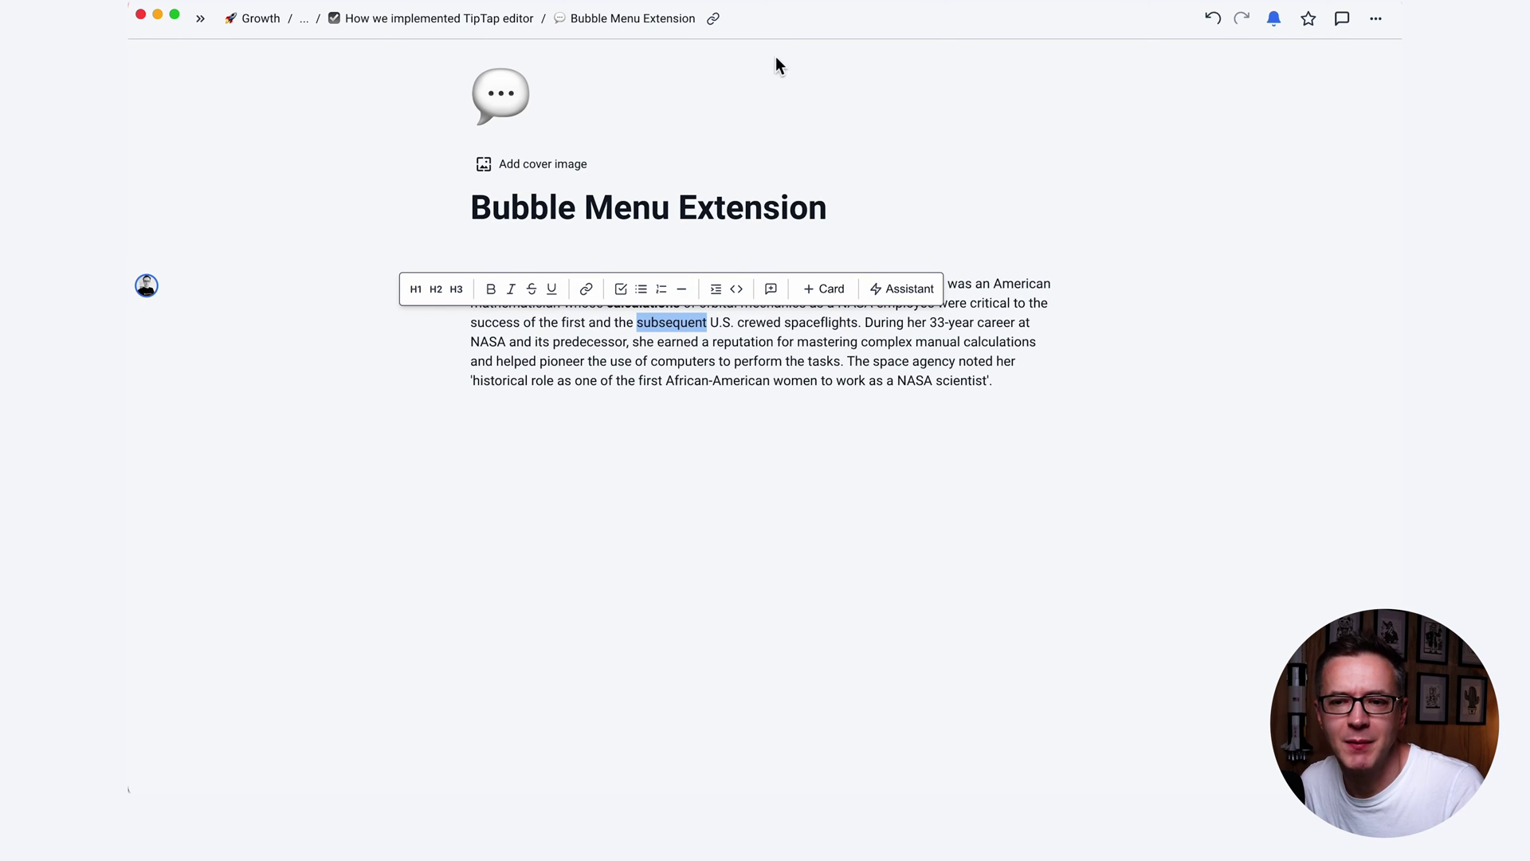
{"action": "left_click", "coordinate": [933, 213]}
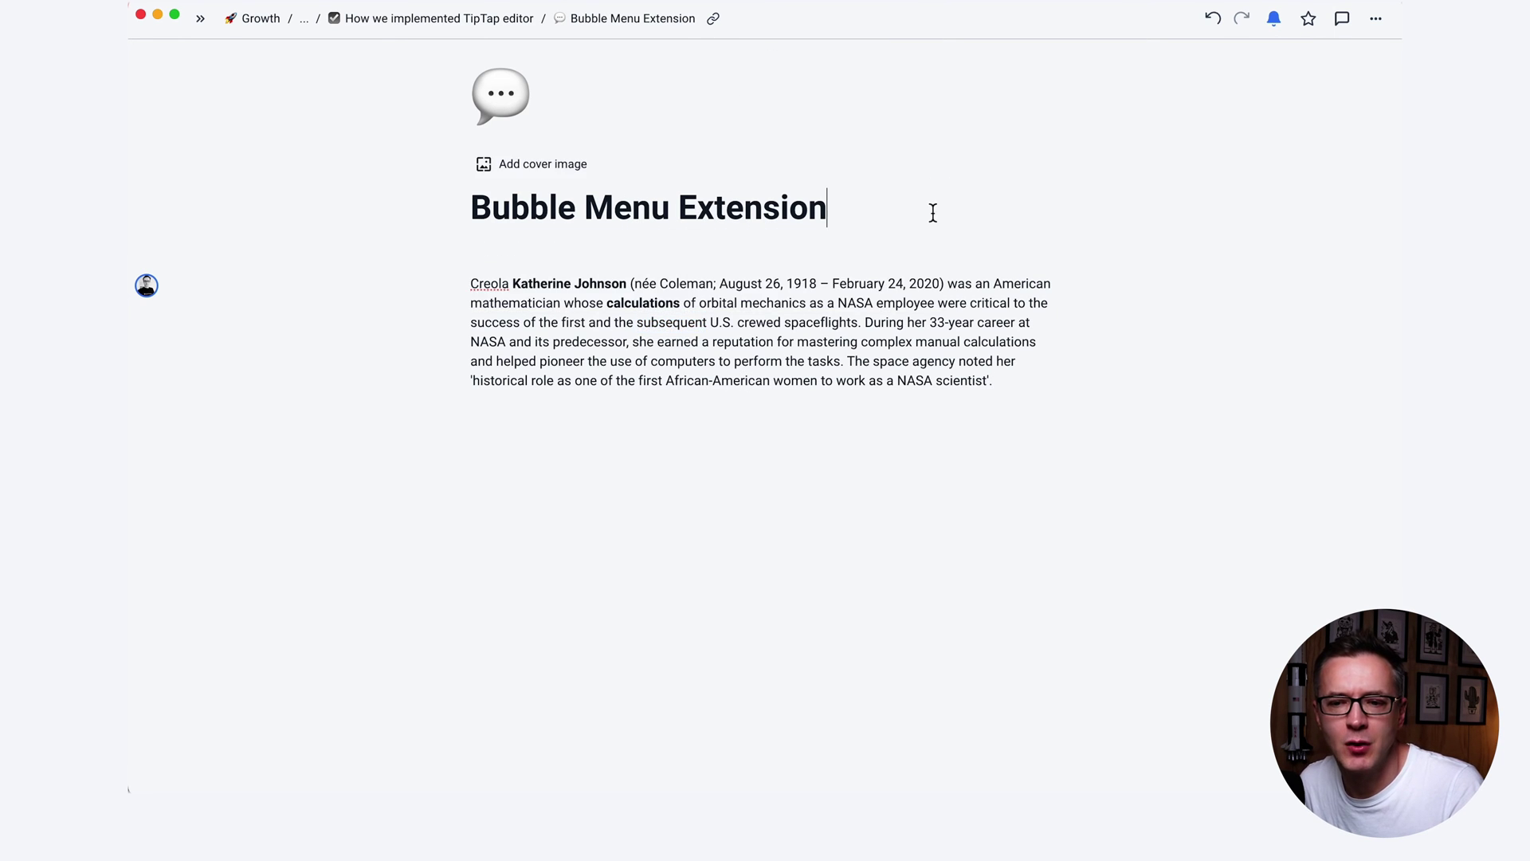
{"action": "double_click", "coordinate": [855, 303]}
{"action": "left_click", "coordinate": [681, 279]}
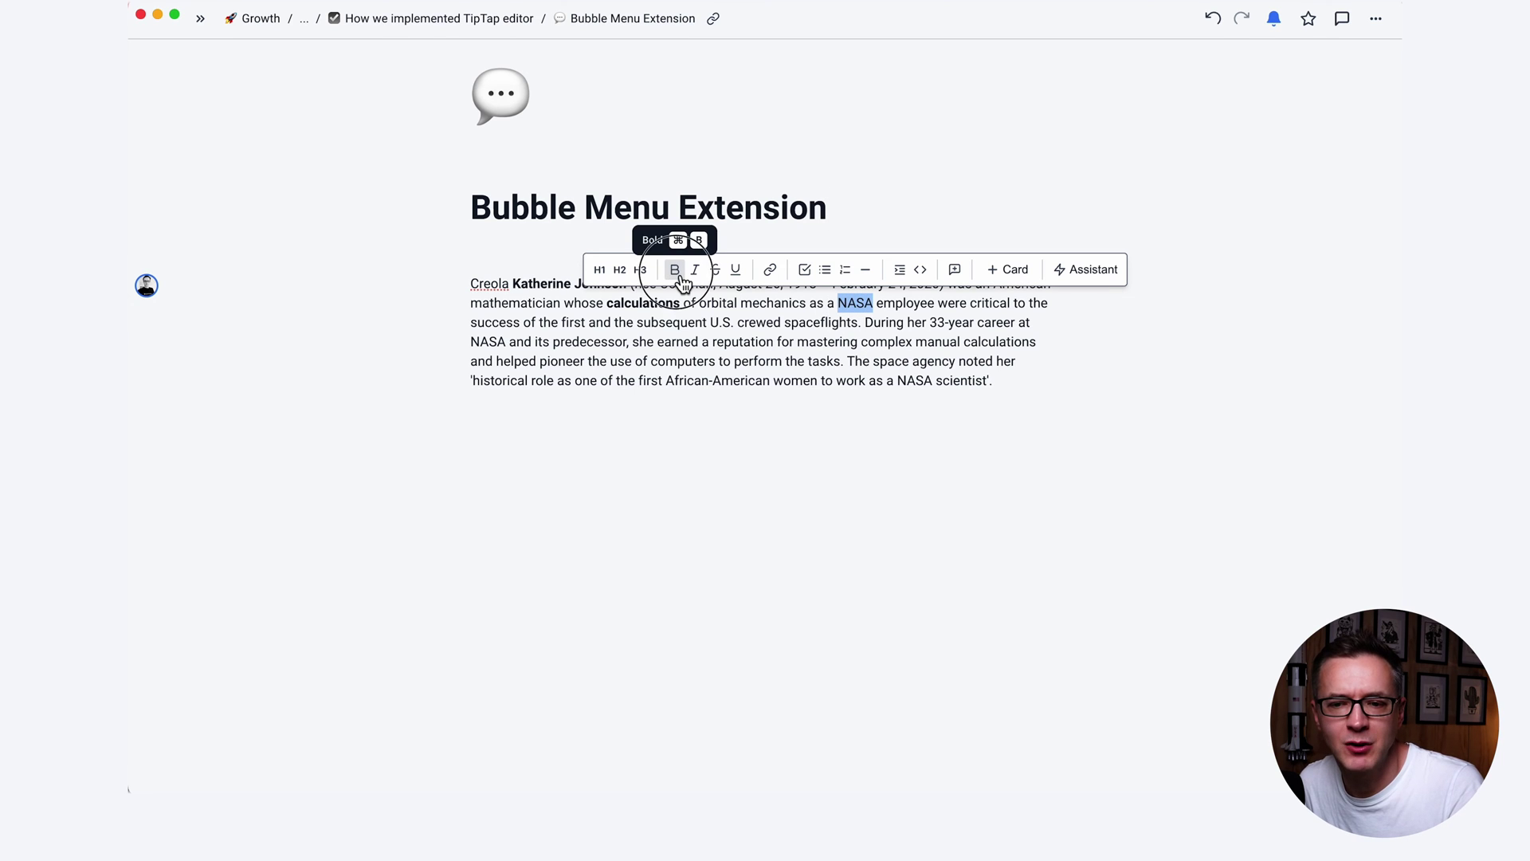
Add a Heading 1 line reading 'jello' below the paragraph.
{"action": "left_click", "coordinate": [775, 403]}
{"action": "key", "text": "Return"}
{"action": "key", "text": "Return"}
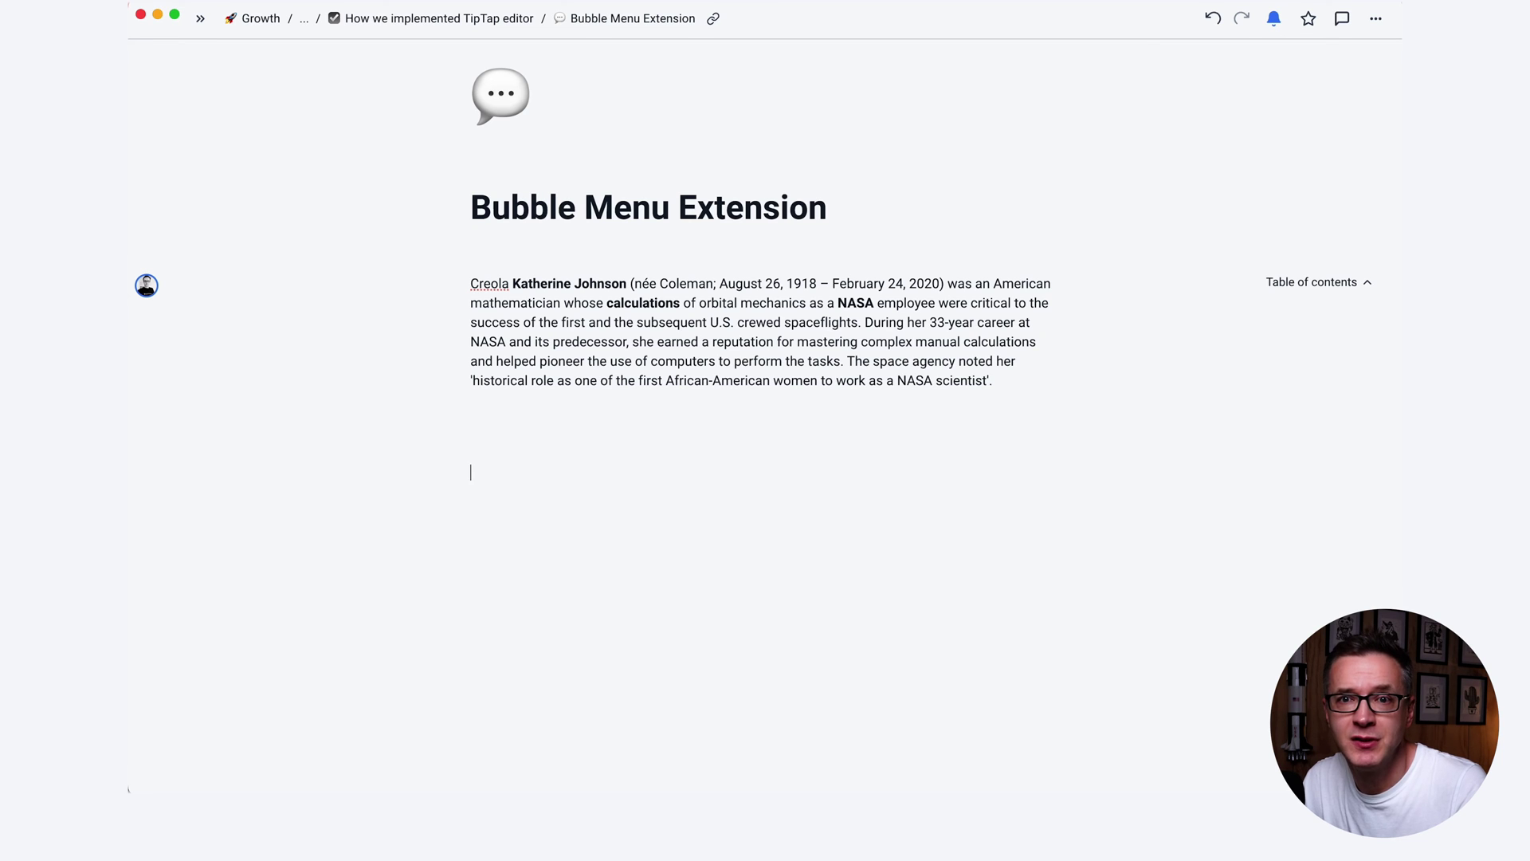
{"action": "type", "text": "# "}
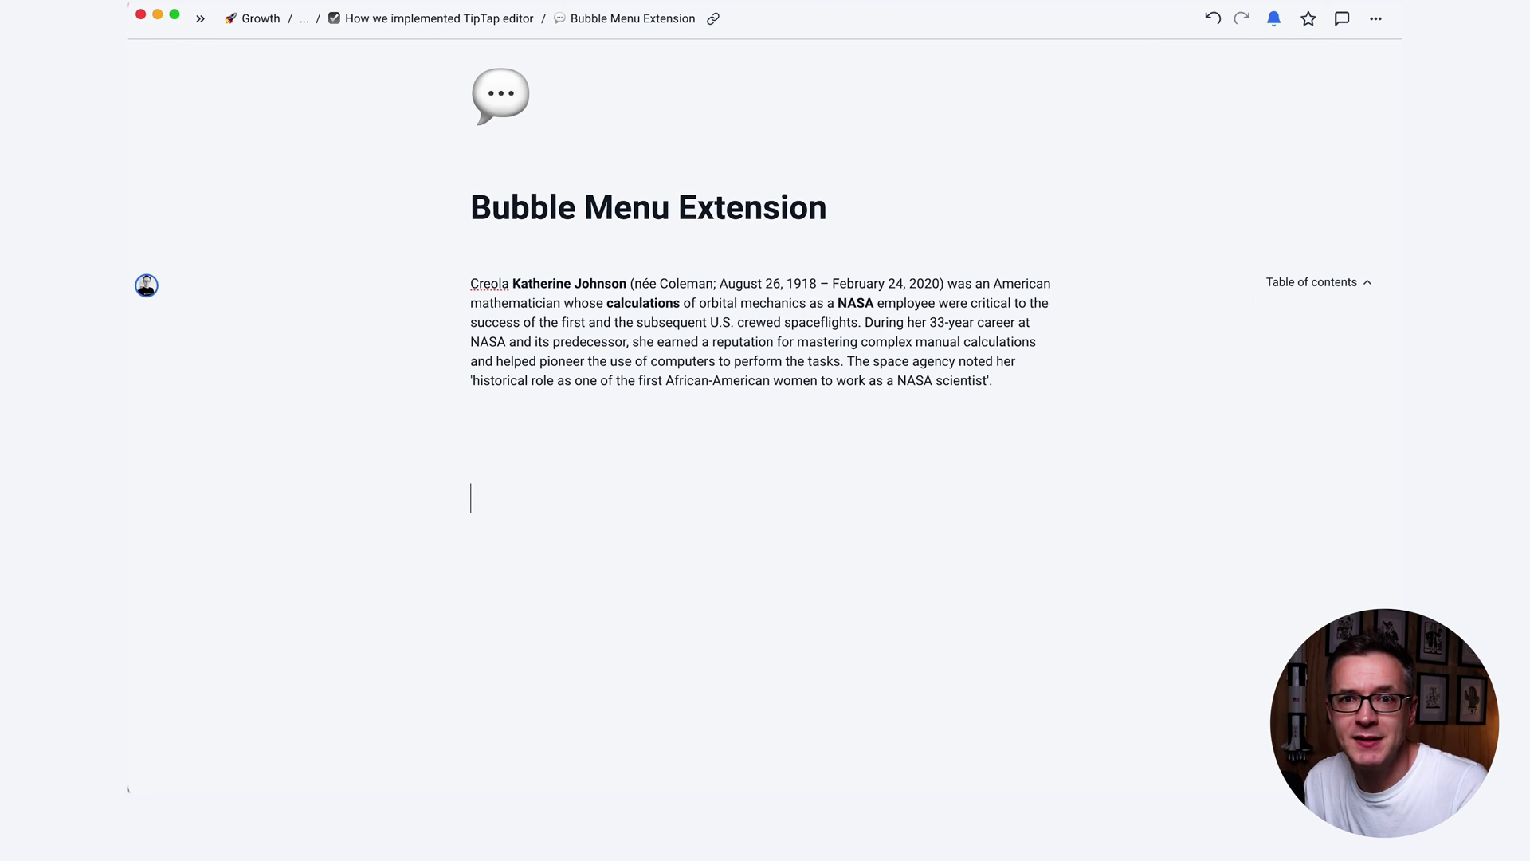
{"action": "type", "text": "jello"}
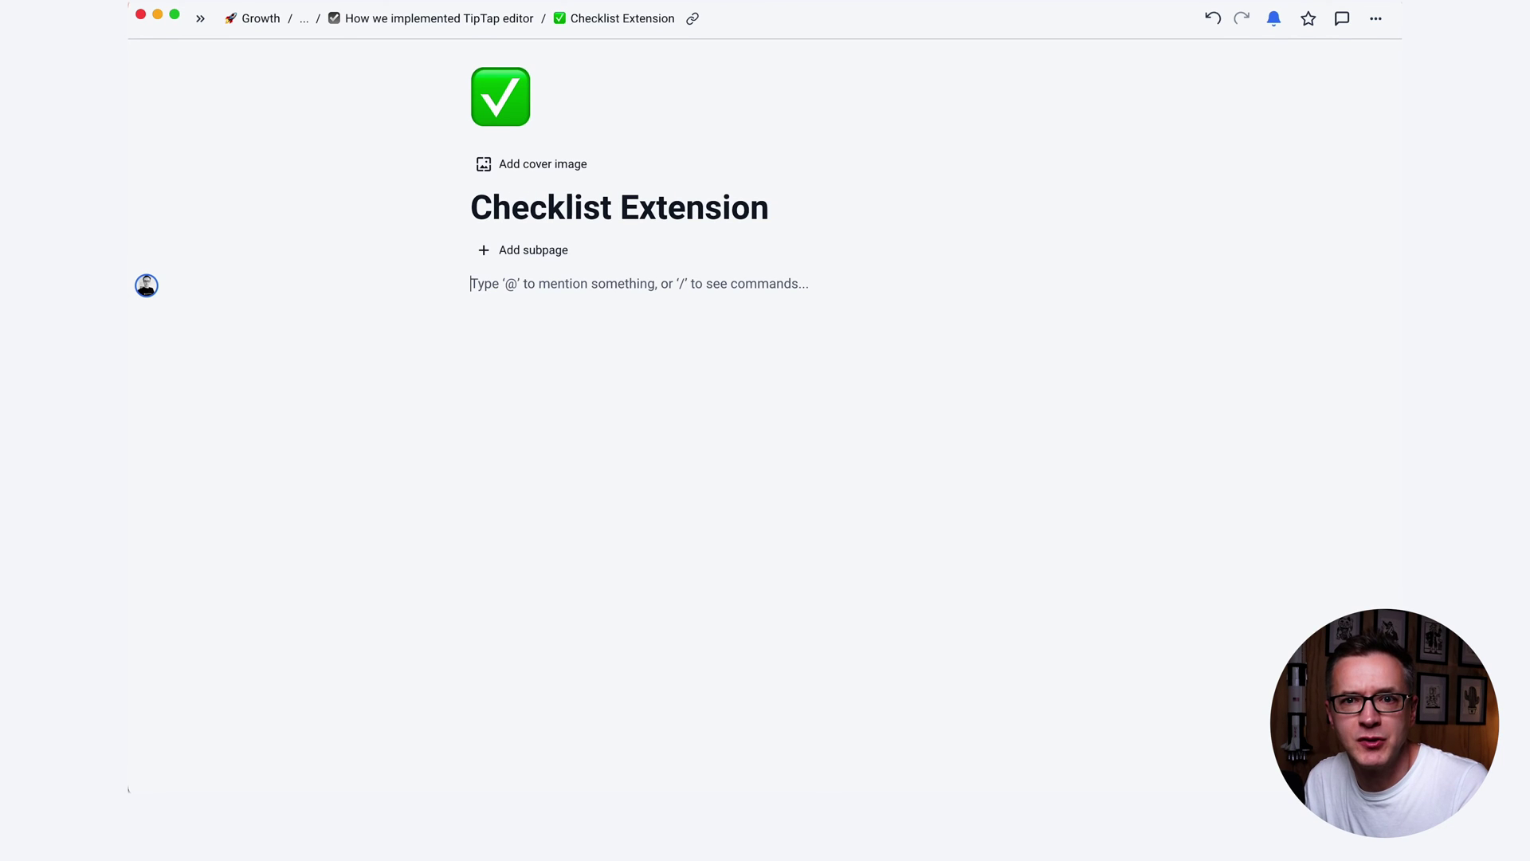
Add checklist items 'hello' and 'hello again' and tick both.
{"action": "type", "text": "[]"}
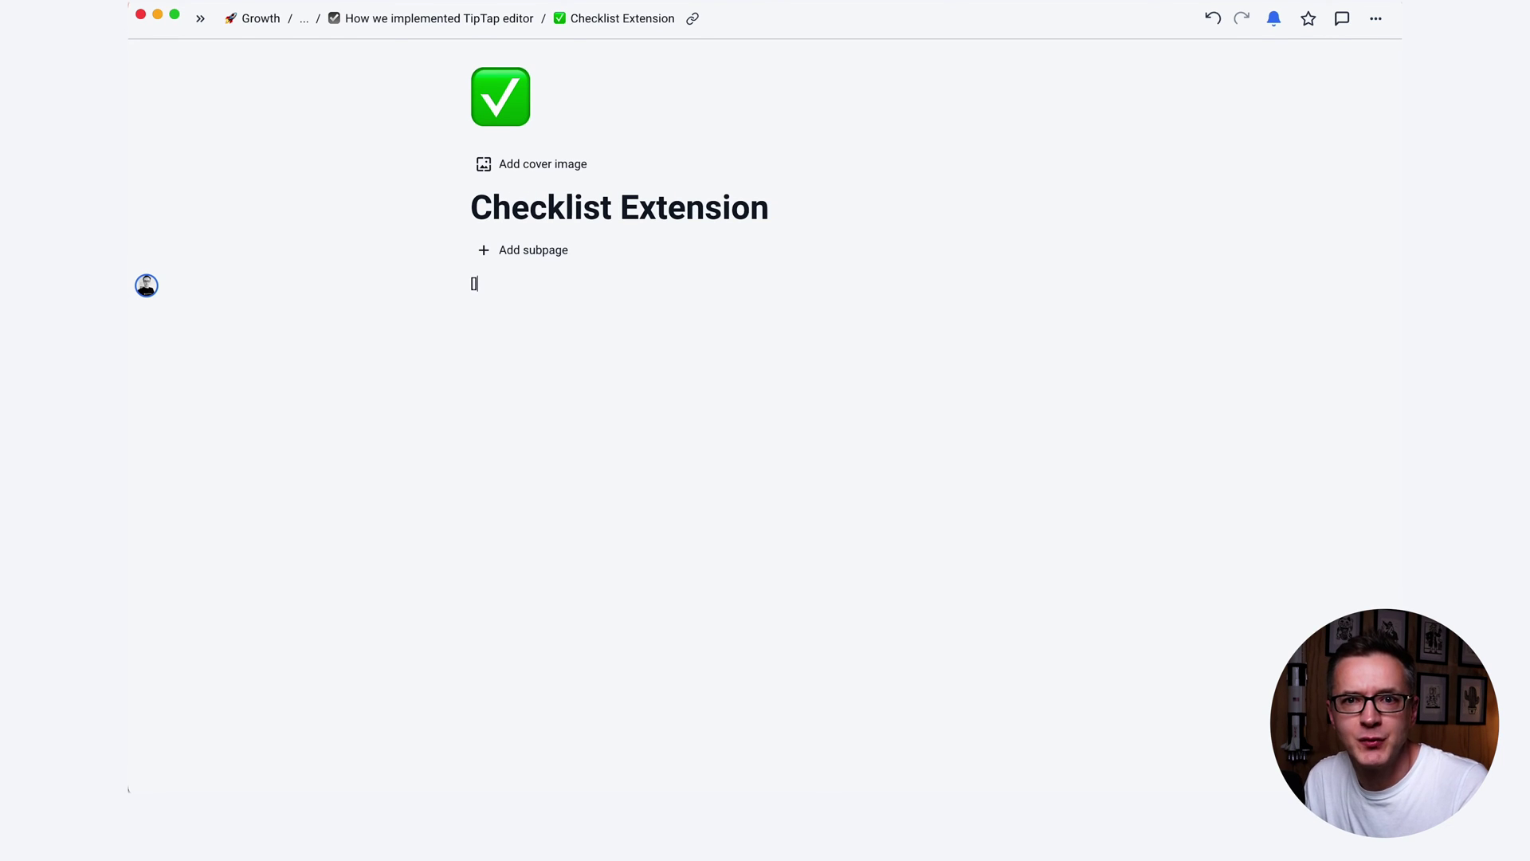
{"action": "type", "text": " hellohell"}
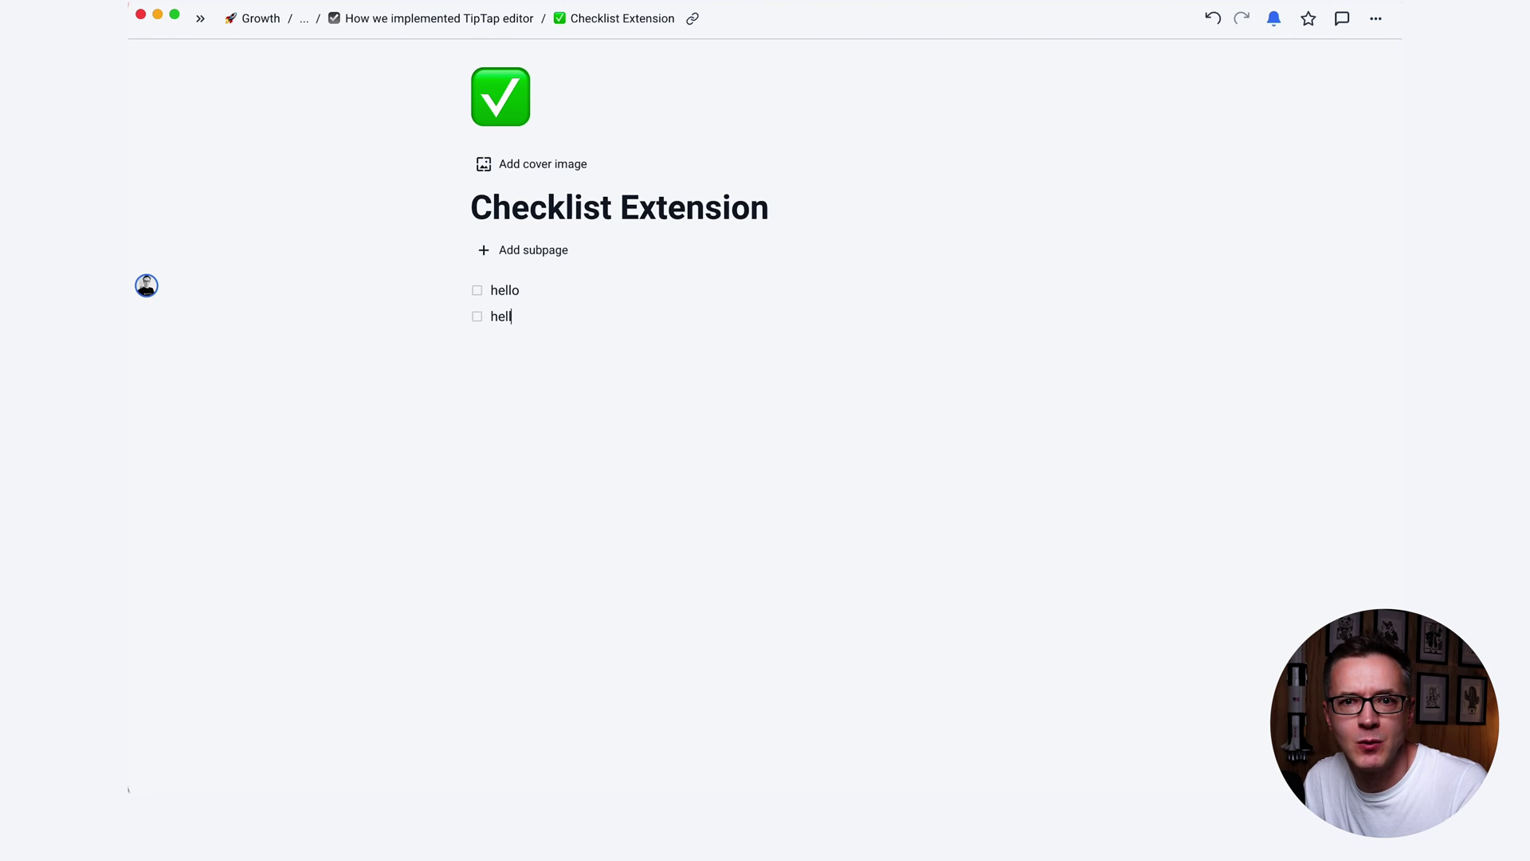
{"action": "type", "text": "o again"}
{"action": "left_click", "coordinate": [476, 290]}
{"action": "left_click", "coordinate": [477, 317]}
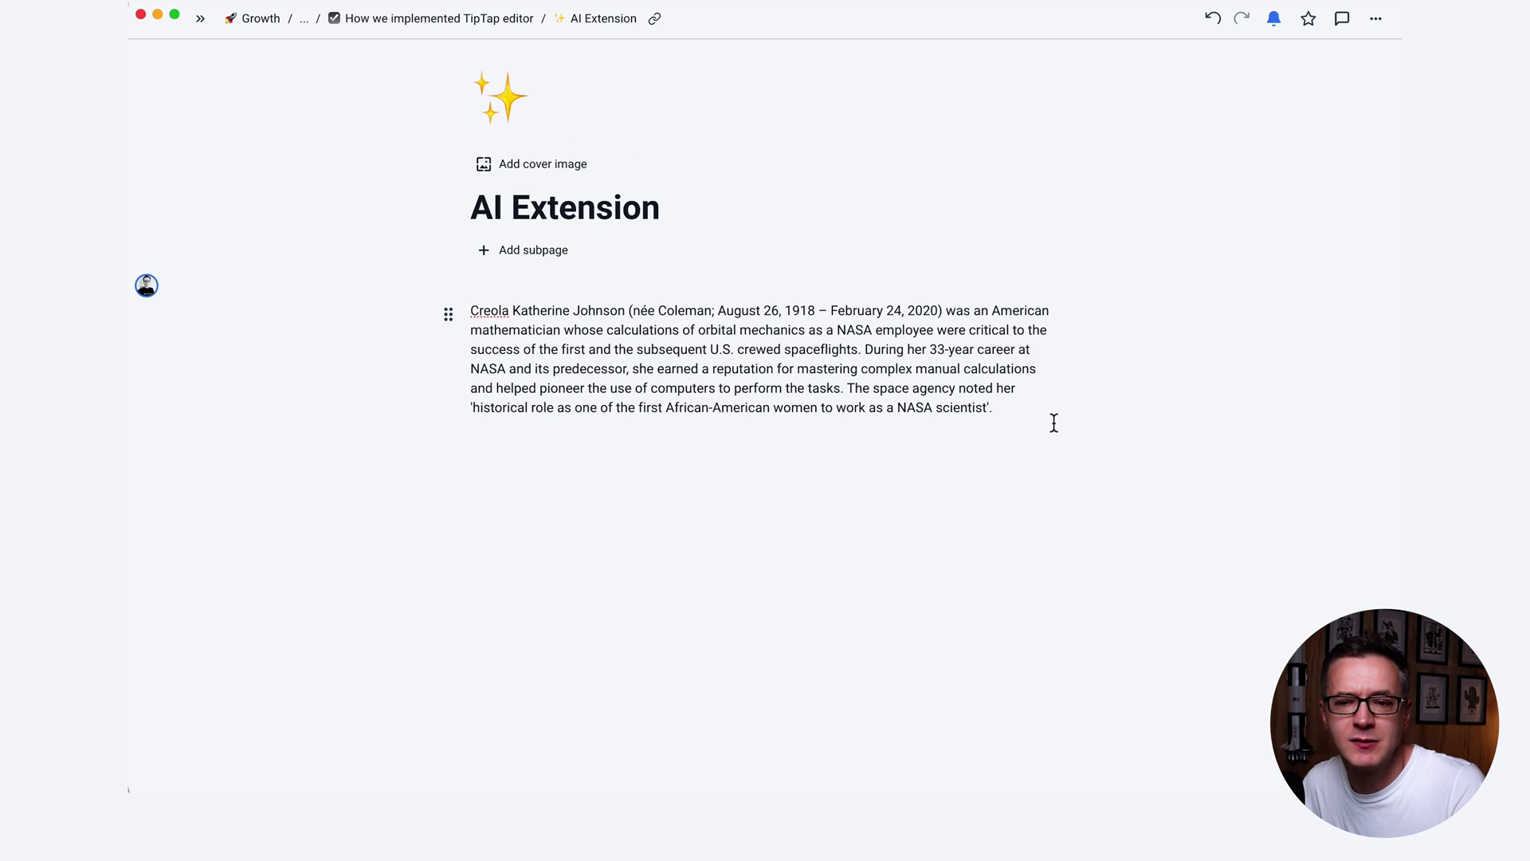
Have the AI assistant rewrite the biography paragraph in a Friendly tone and insert it below.
{"action": "left_click_drag", "start_coordinate": [996, 408], "coordinate": [470, 310]}
{"action": "left_click", "coordinate": [982, 280]}
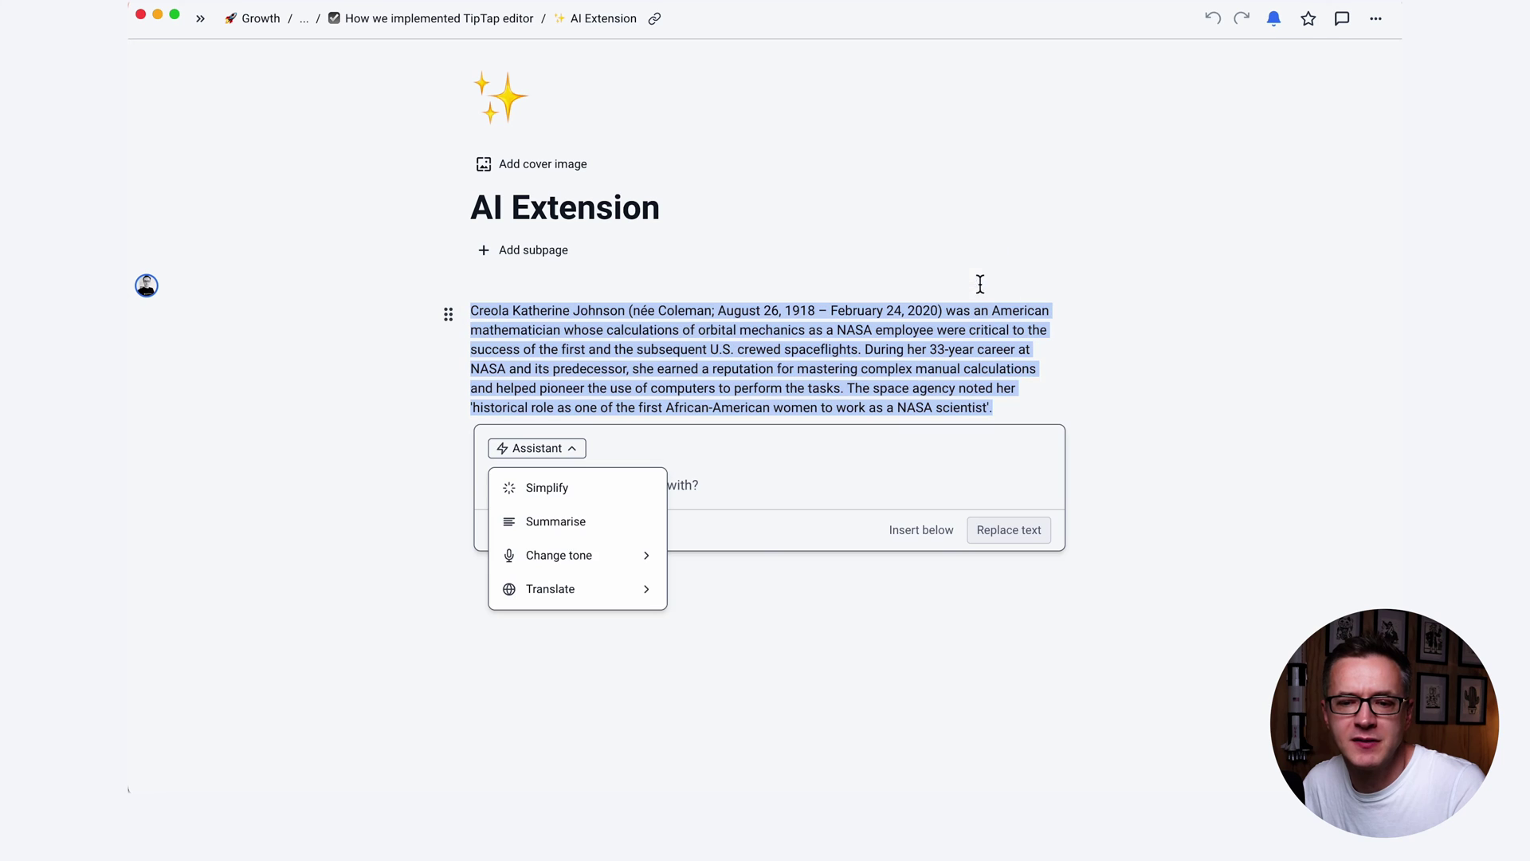
{"action": "left_click", "coordinate": [590, 563]}
{"action": "left_click", "coordinate": [556, 596]}
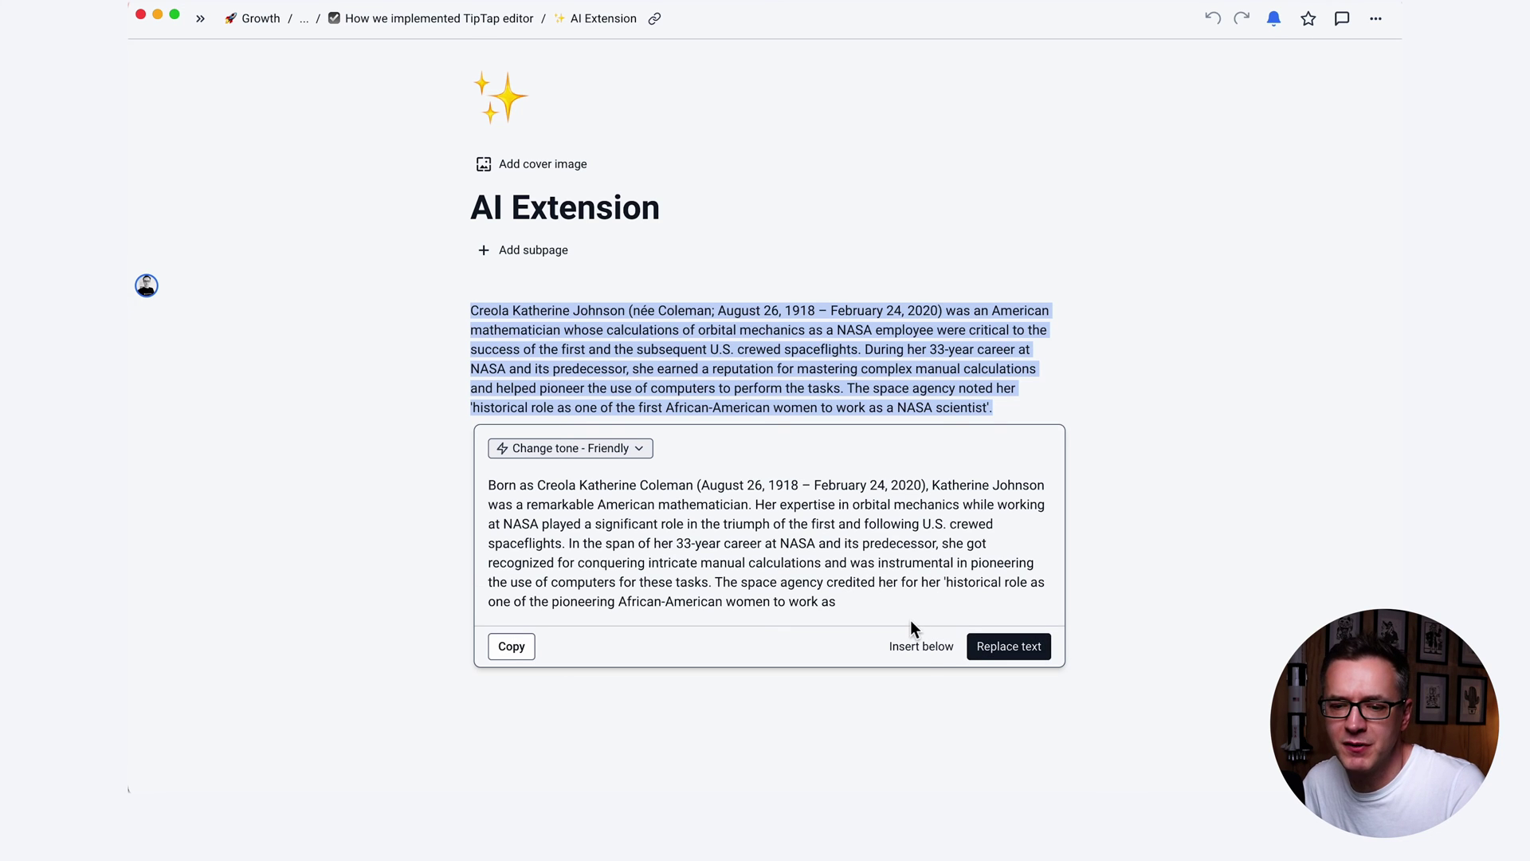
{"action": "left_click", "coordinate": [922, 647]}
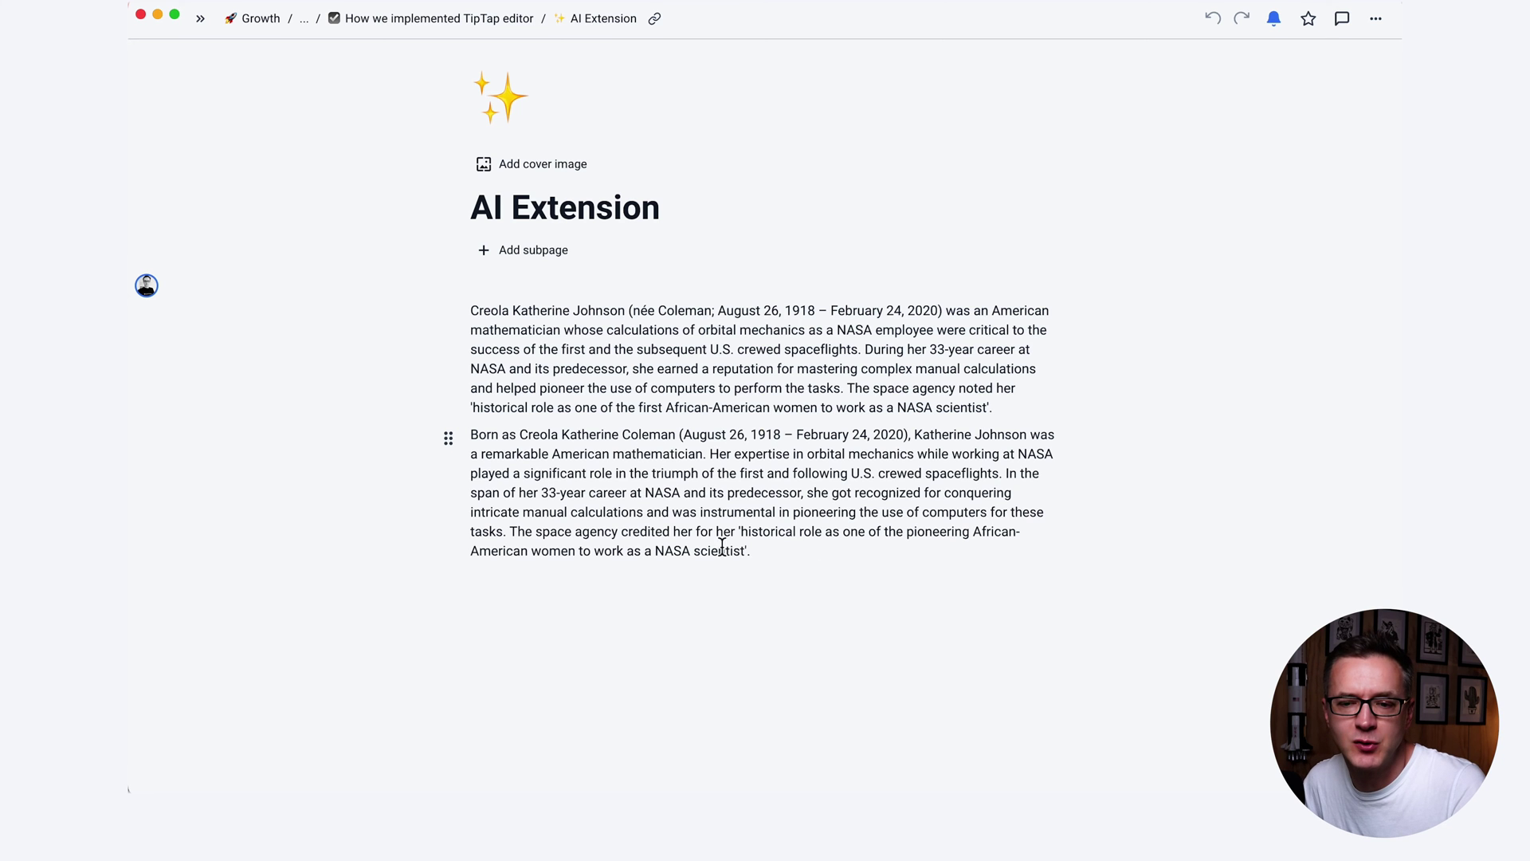